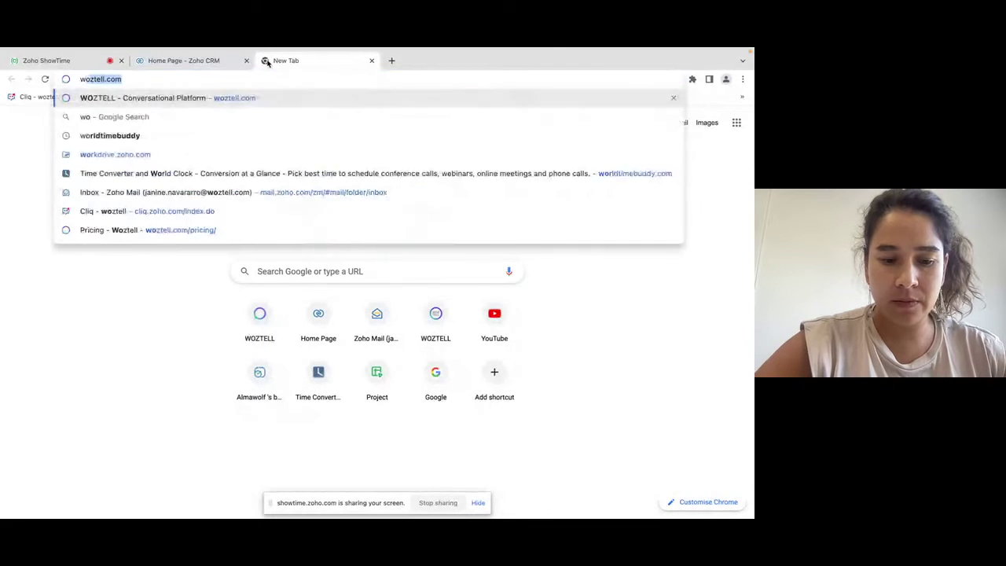
key("Return")
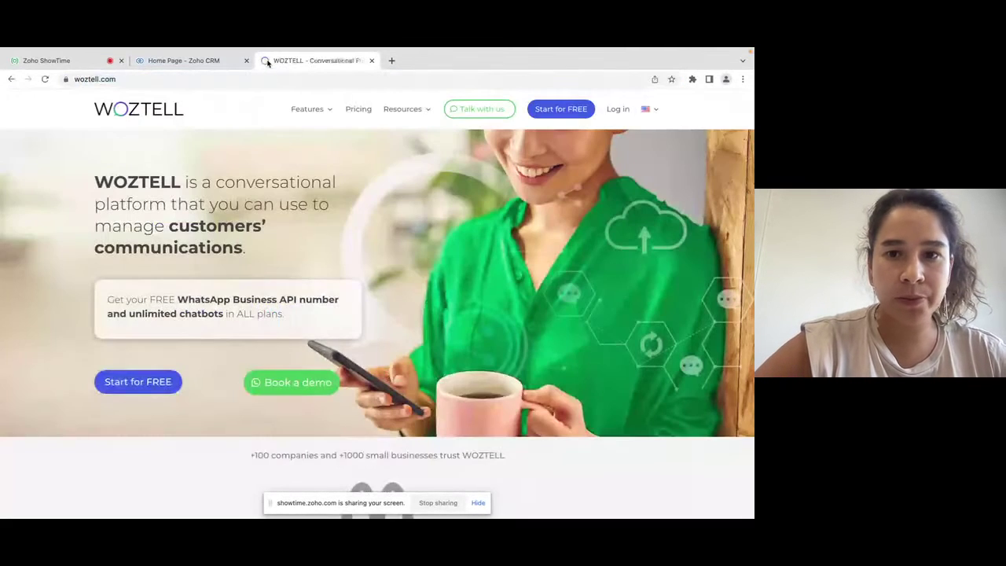
left_click(617, 109)
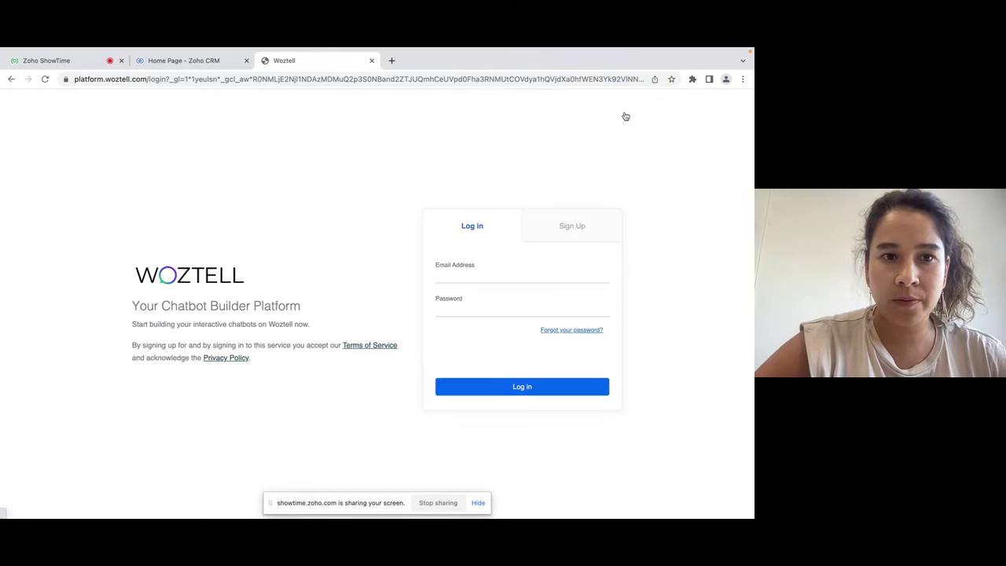
left_click(459, 276)
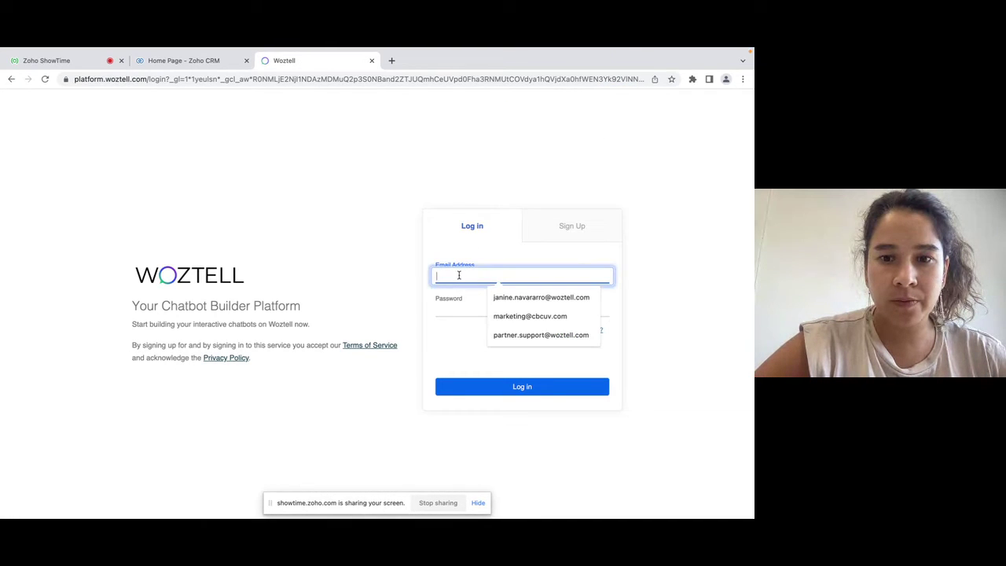
left_click(692, 386)
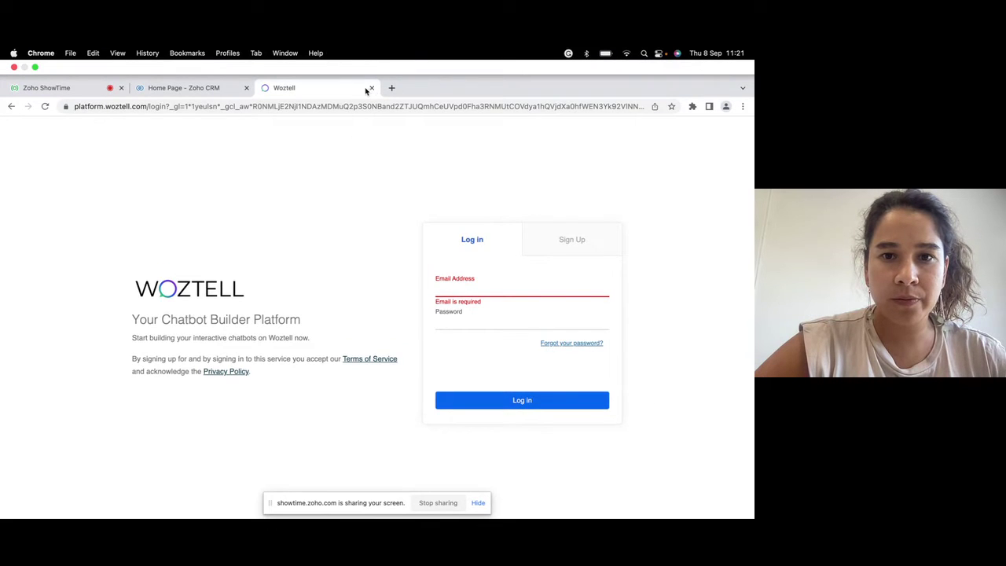
left_click(371, 88)
Switch to the DEMO browser profile and open crm.zoho.com.
left_click(726, 107)
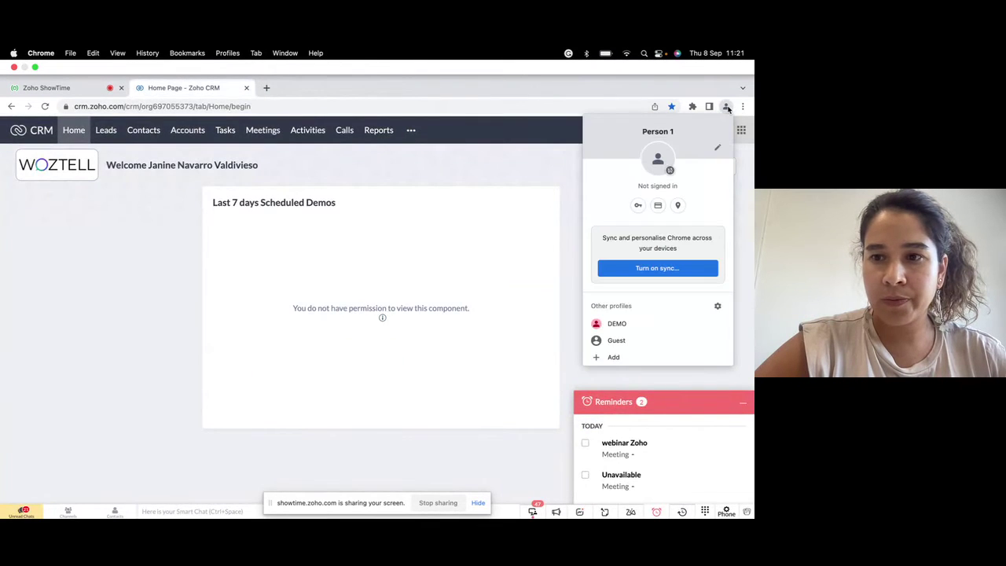
left_click(616, 323)
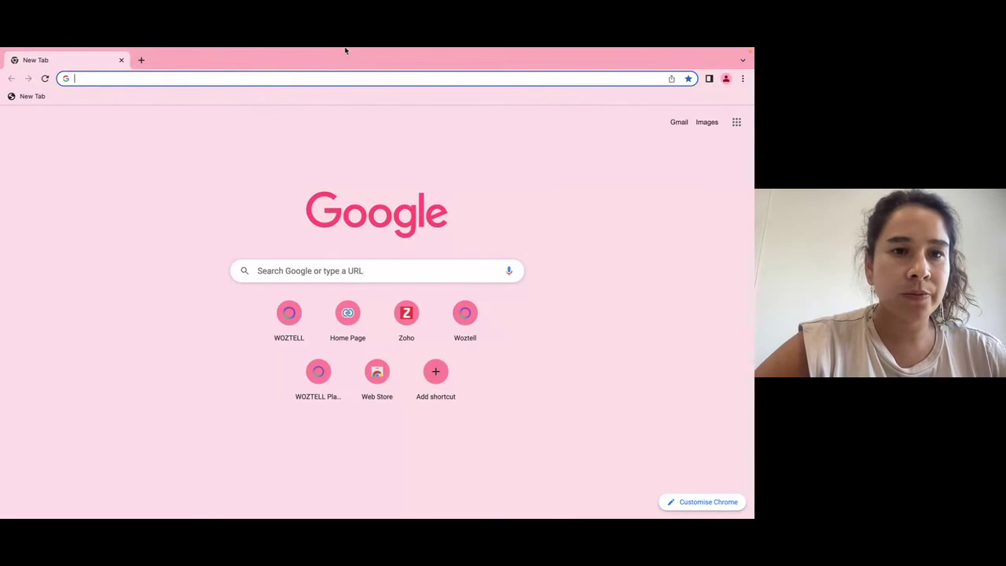
type("crm.zoho.com")
key("Return")
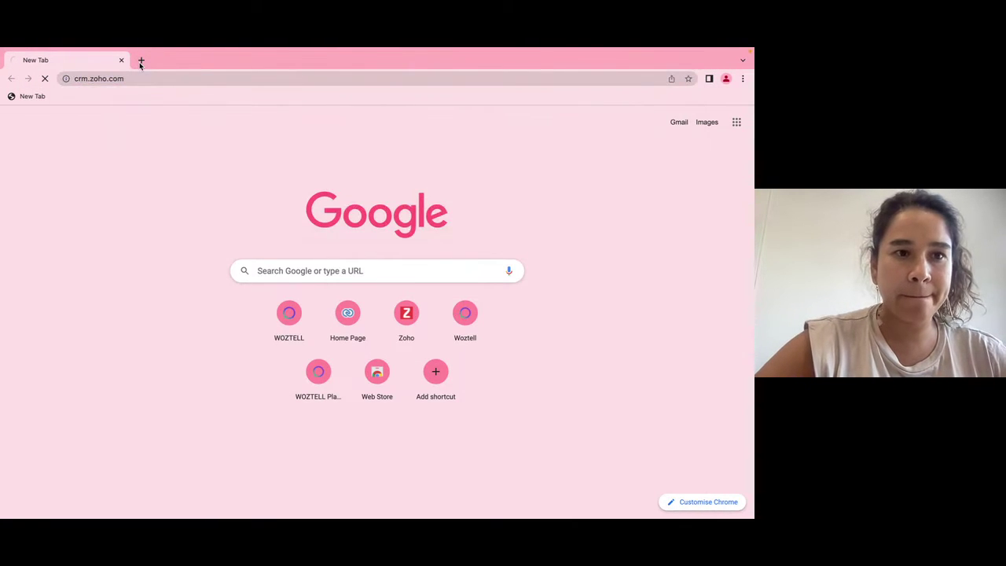
Open woztell.com in a new tab and log in to the WOZTELL platform with the saved account.
left_click(141, 60)
type("wozte")
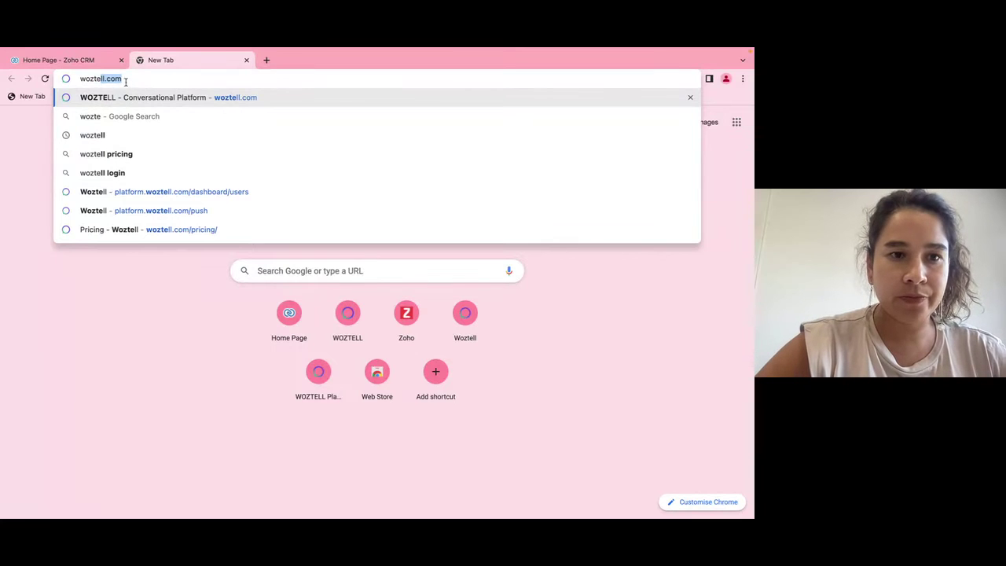
key("Right")
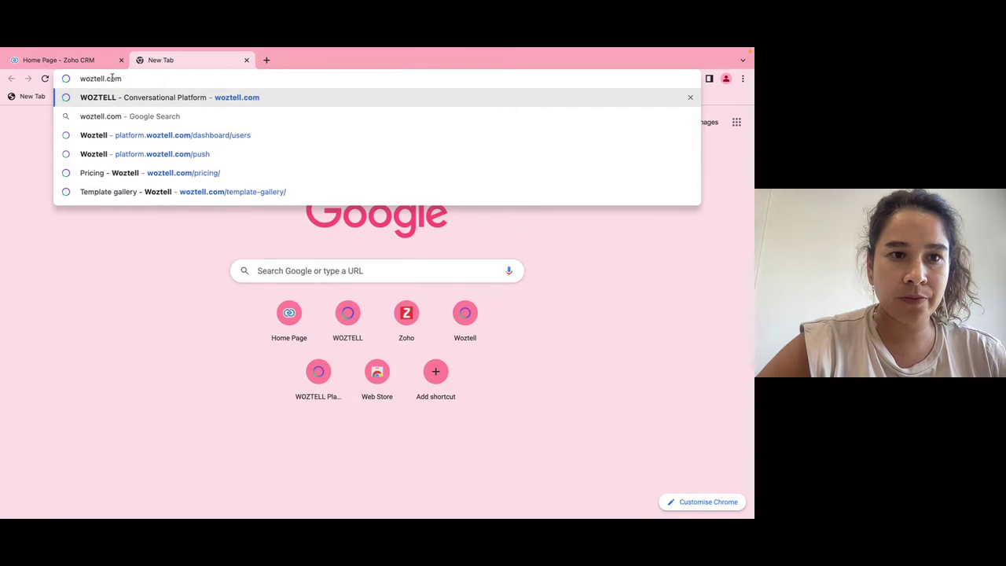
key("Return")
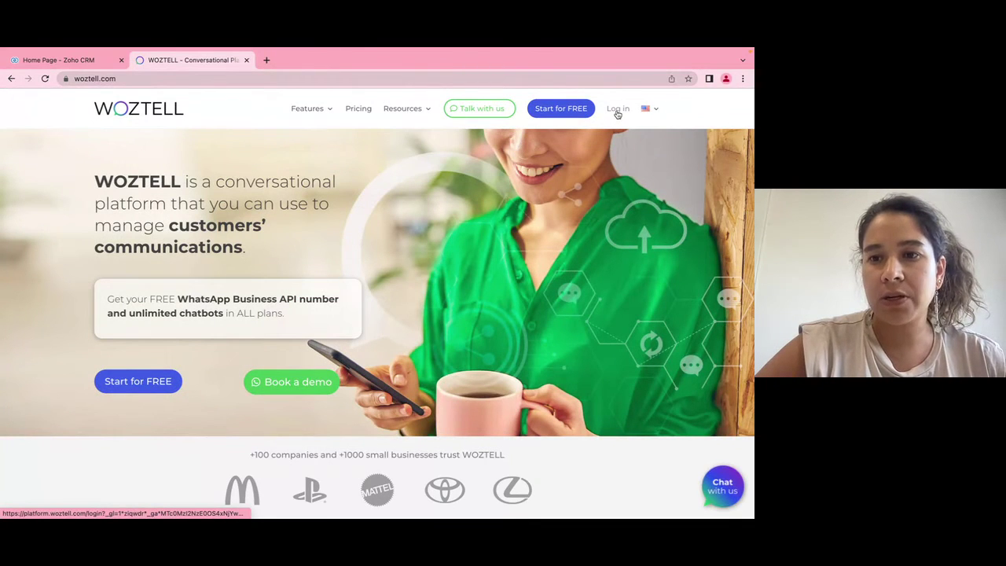
left_click(617, 111)
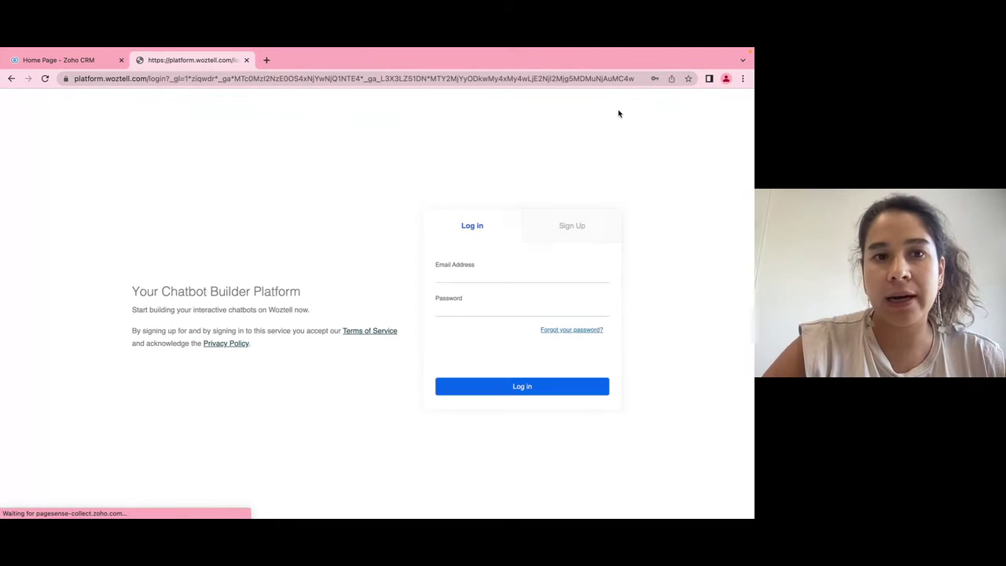
left_click(485, 393)
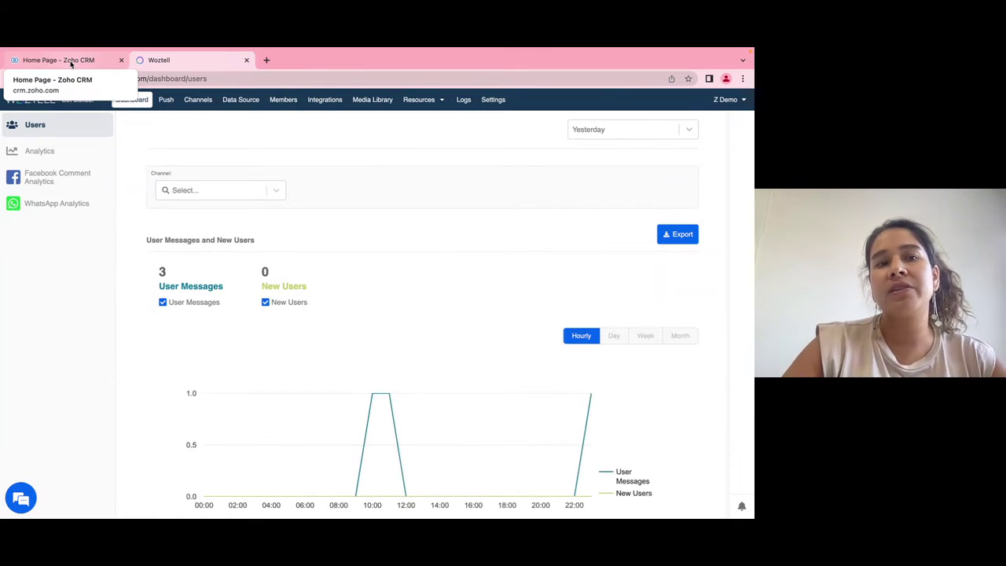
left_click(70, 64)
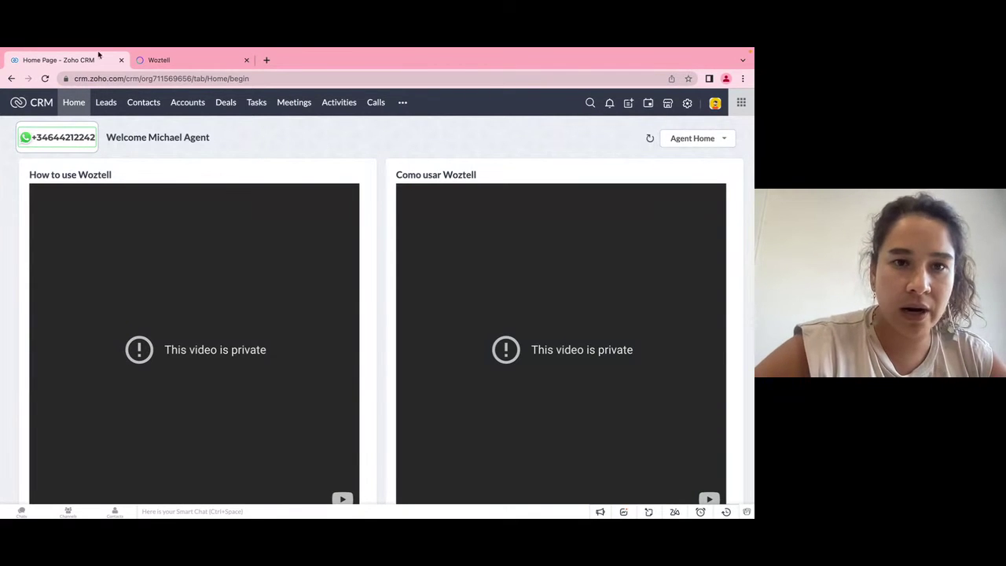
left_click(267, 60)
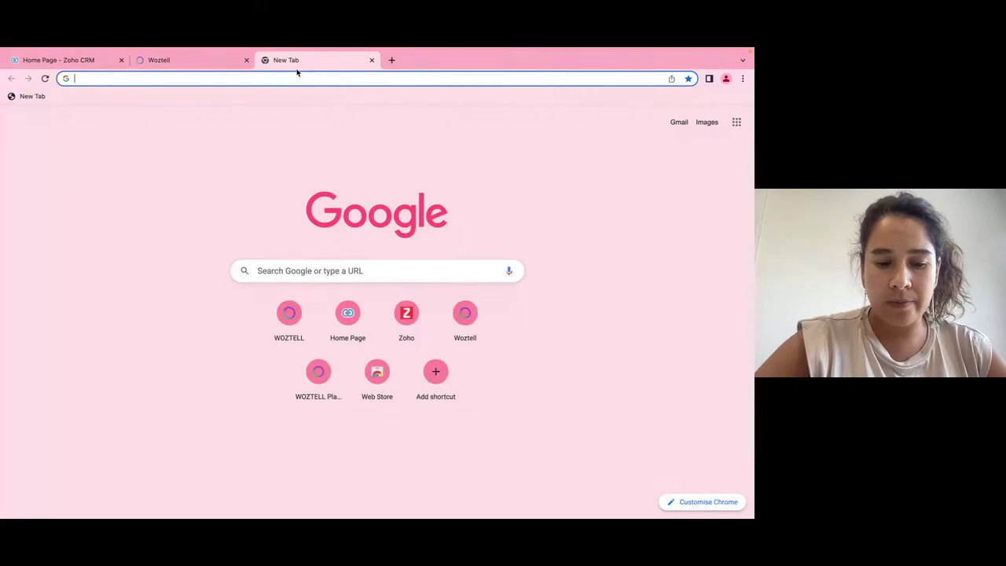
type("zoh")
key("BackSpace")
key("BackSpace")
key("BackSpace")
key("BackSpace")
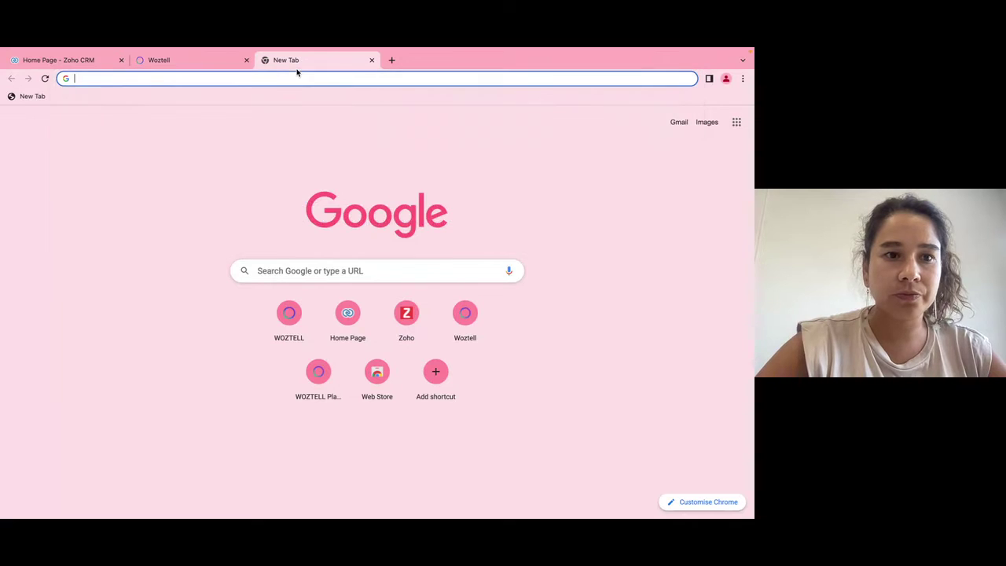
Show the Leads list in the demo account's Zoho CRM.
left_click(79, 58)
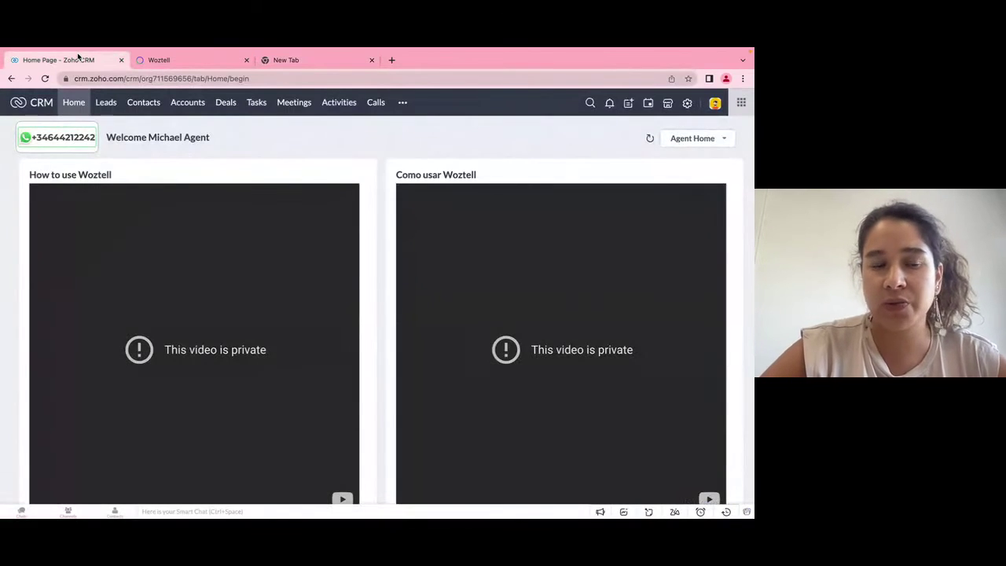
left_click(107, 103)
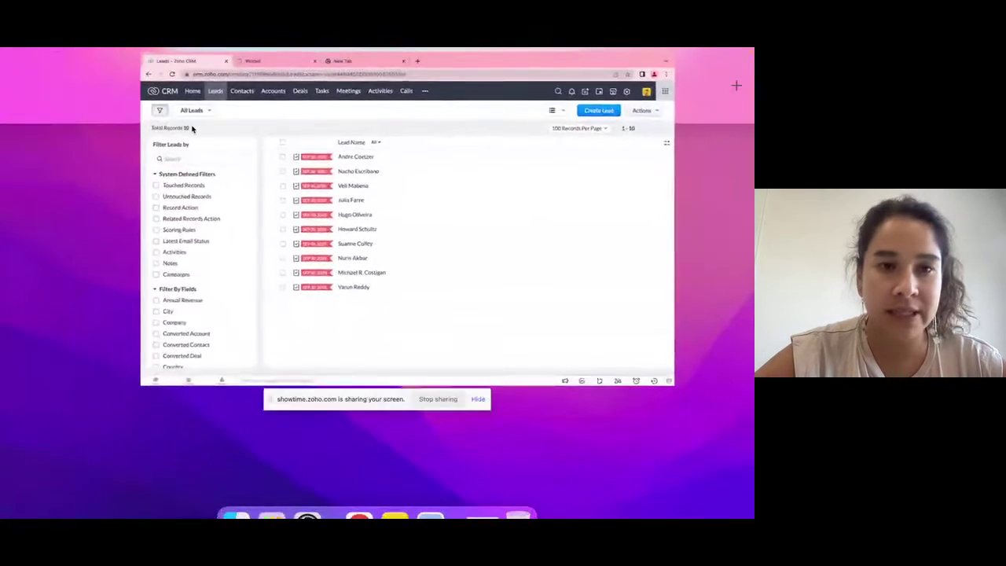
Switch to the browser window with the company's own Zoho CRM and open its Leads list.
key("ctrl+Up")
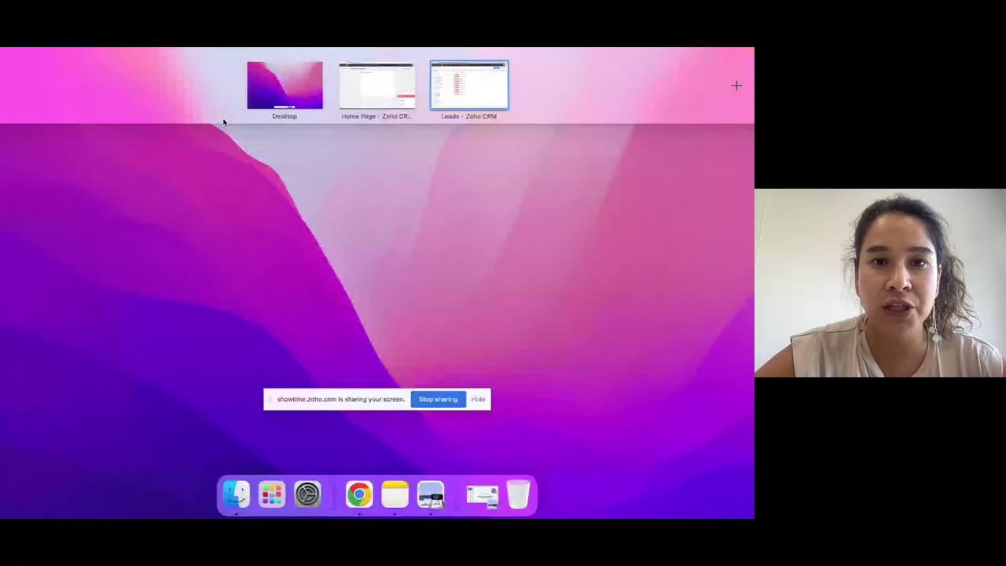
left_click(398, 88)
left_click(91, 60)
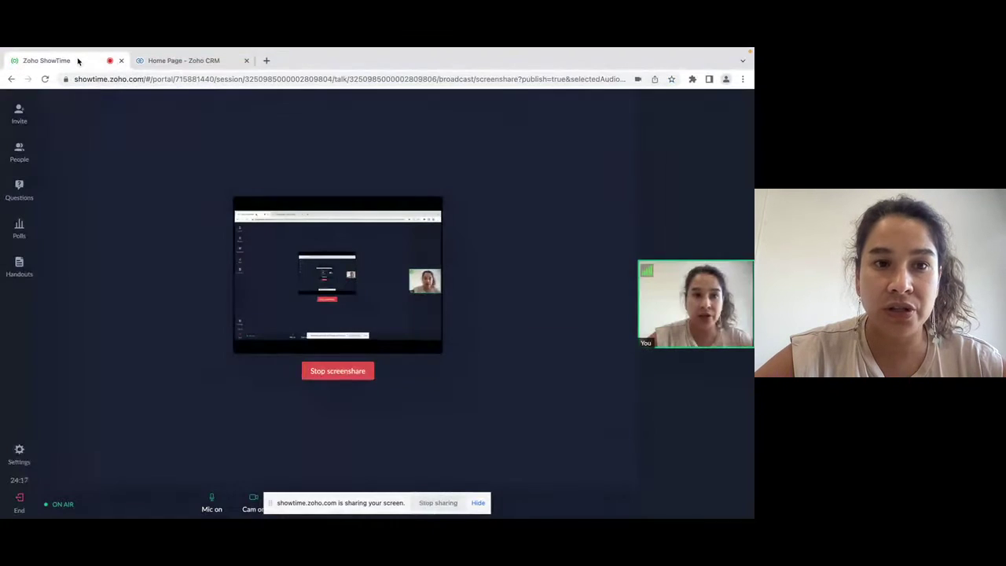
left_click(187, 60)
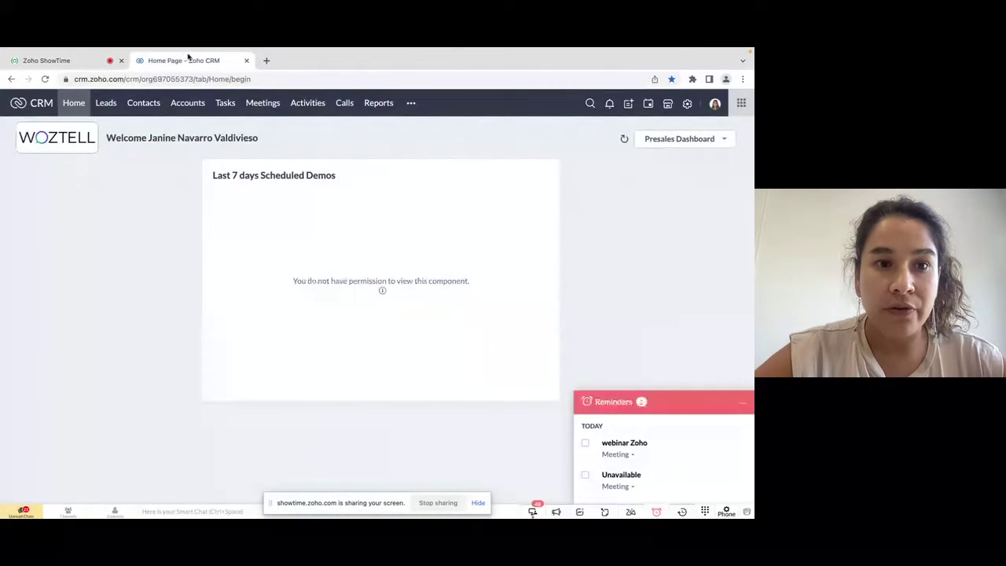
left_click(107, 109)
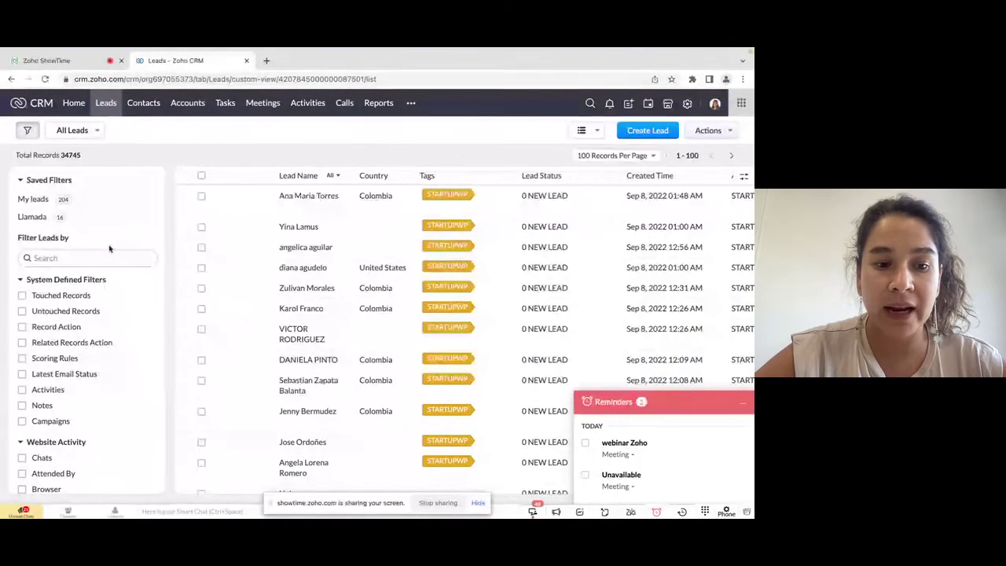
Launch the Cliq desktop app.
key("ctrl+Up")
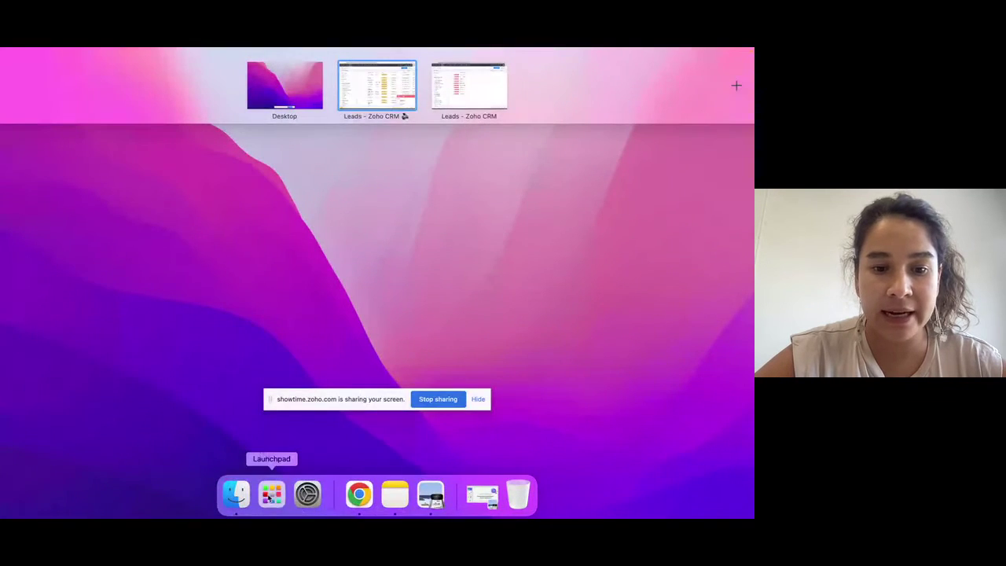
left_click(269, 495)
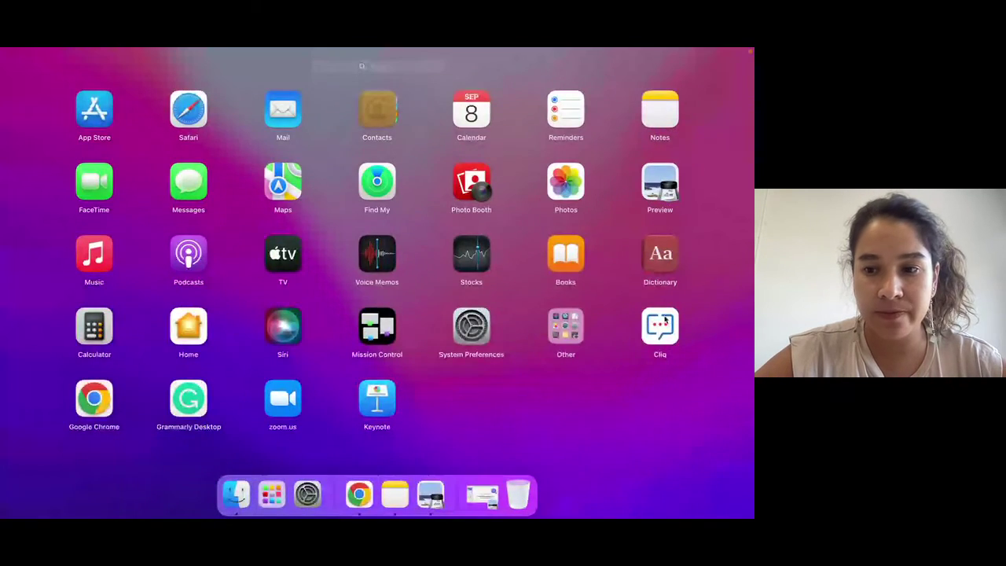
left_click(662, 324)
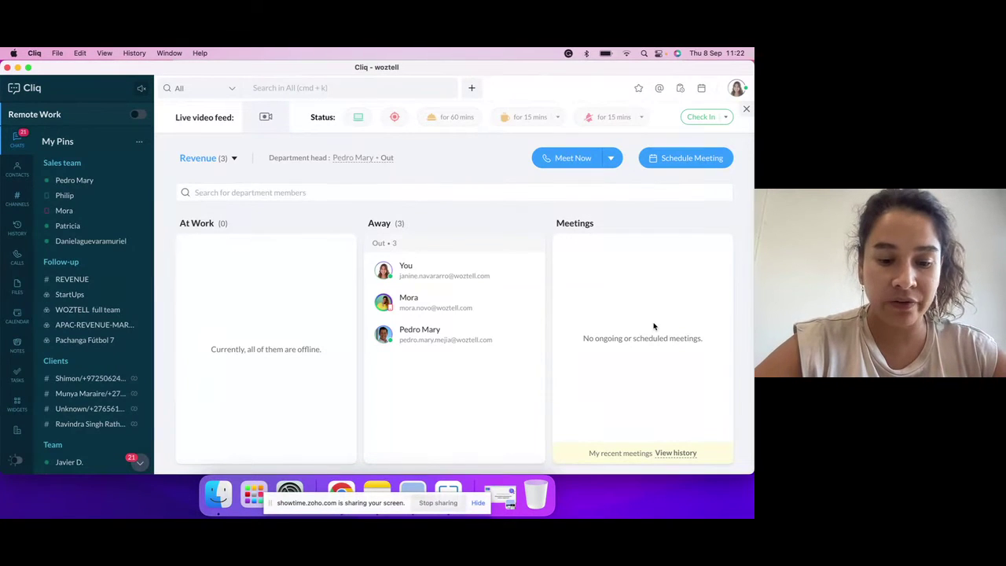
key("ctrl+Up")
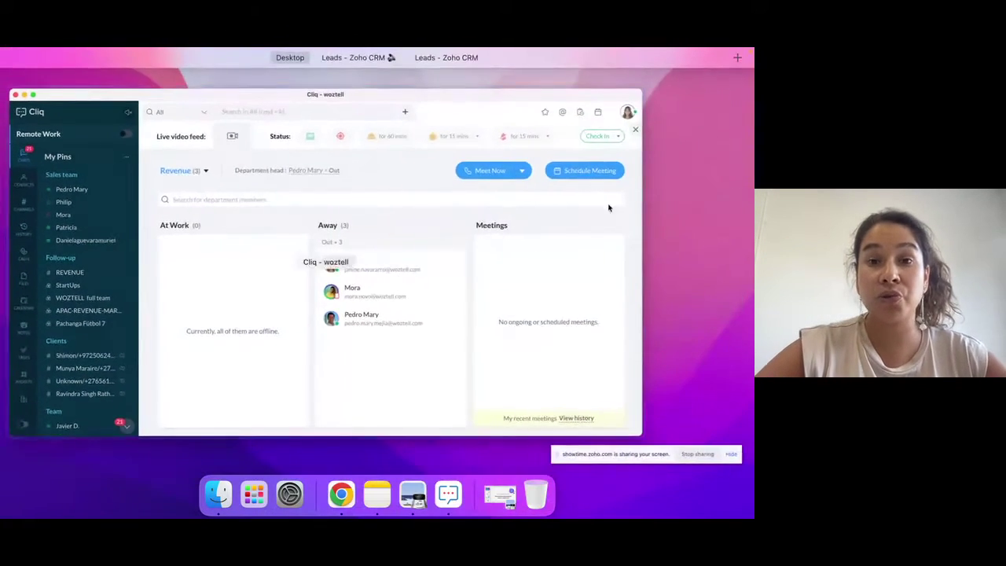
left_click(376, 95)
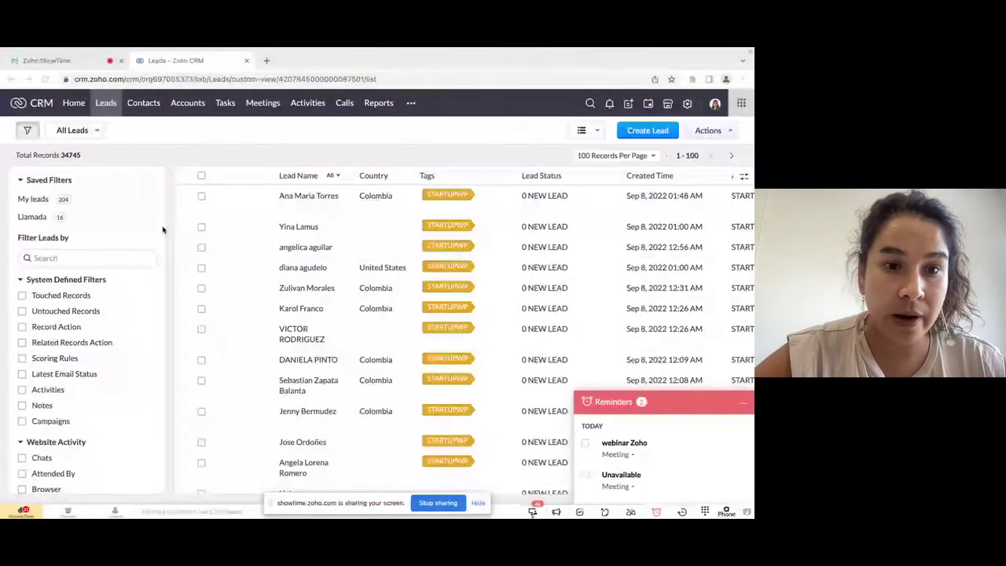
key("ctrl+Up")
left_click(215, 411)
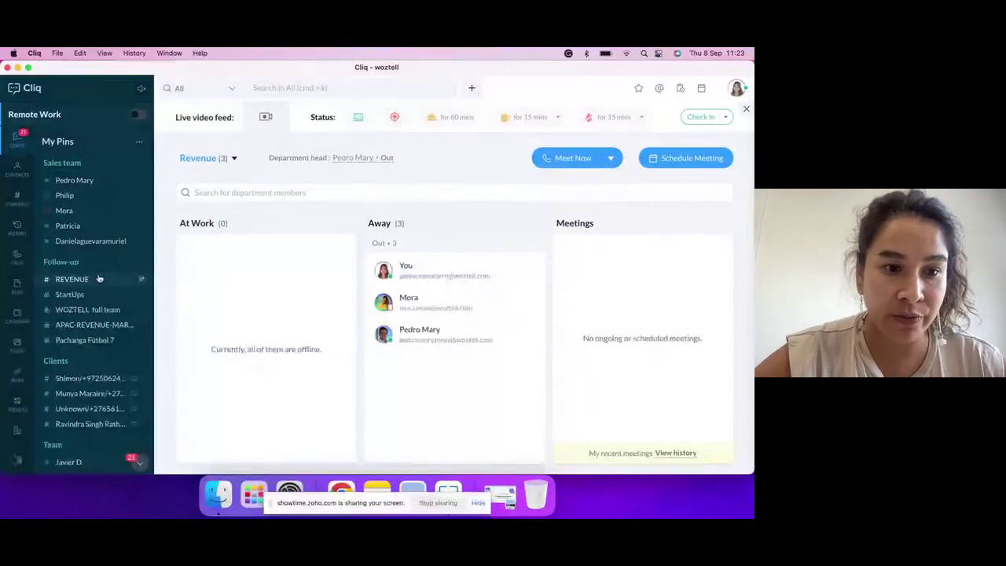
Open the first WhatsApp customer chat under Conversations and copy the phone number from the channel title without the plus sign.
scroll(99, 279, "down", 5)
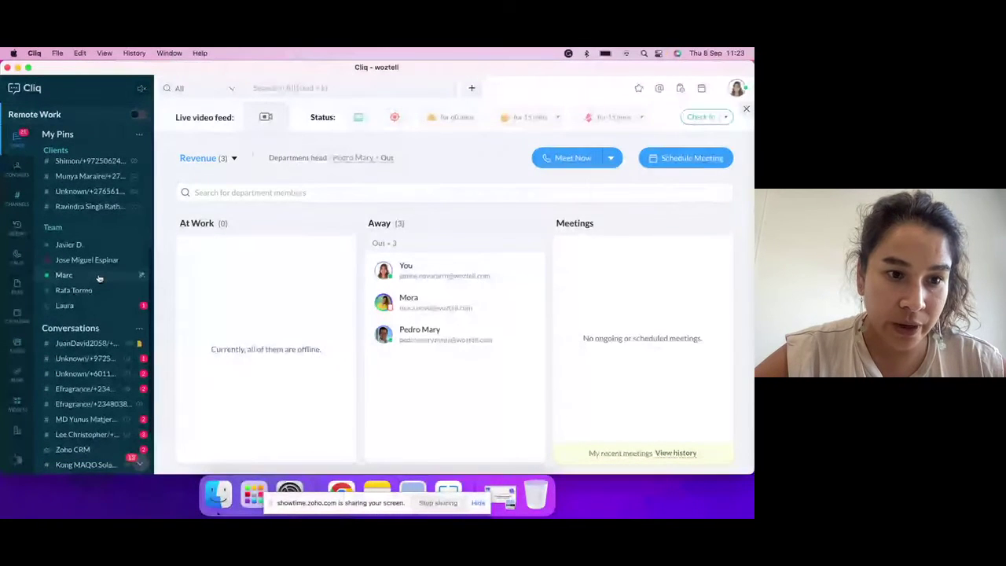
scroll(86, 251, "up", 3)
scroll(78, 242, "down", 3)
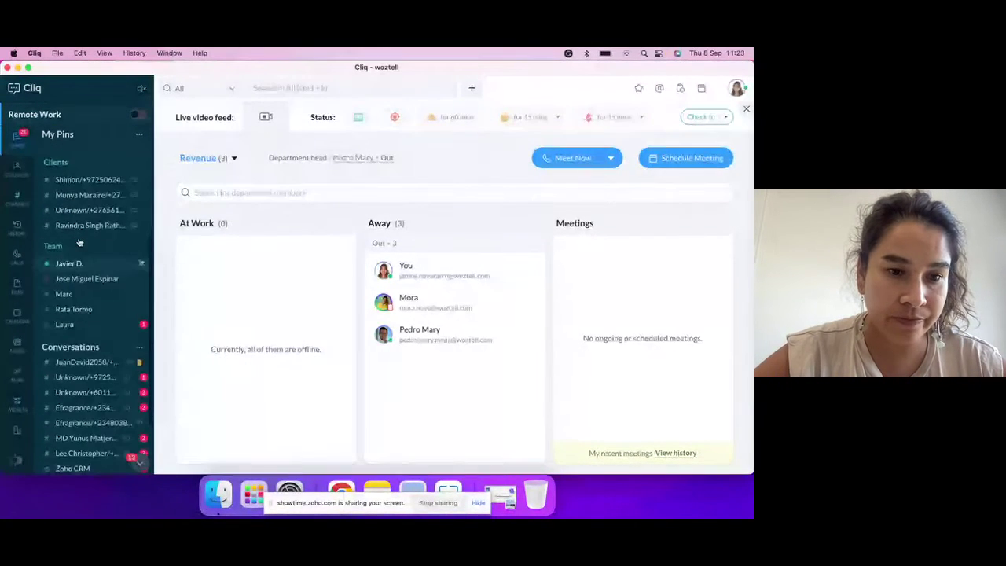
scroll(78, 242, "down", 3)
left_click(82, 271)
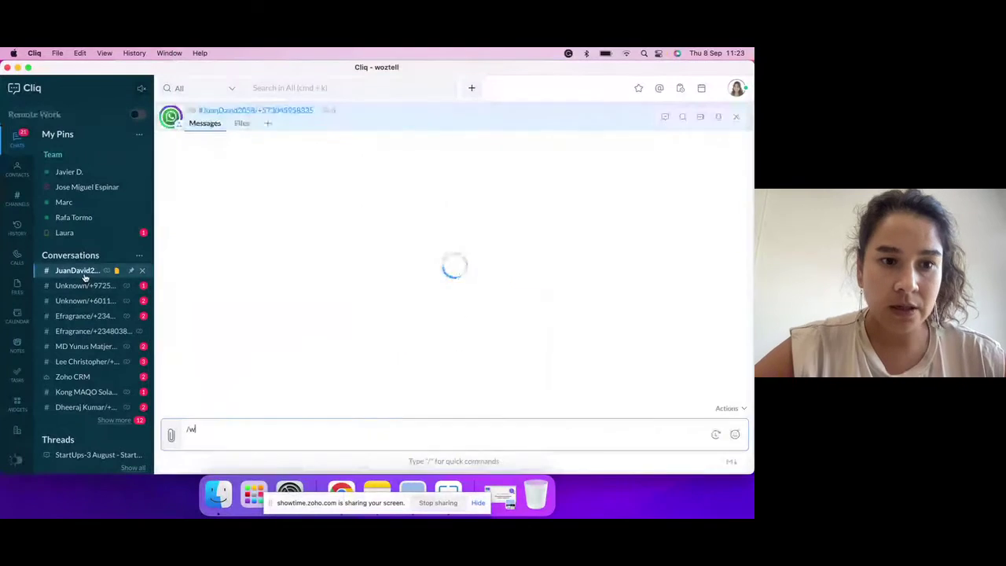
left_click_drag(315, 112, 262, 110)
key("super+c")
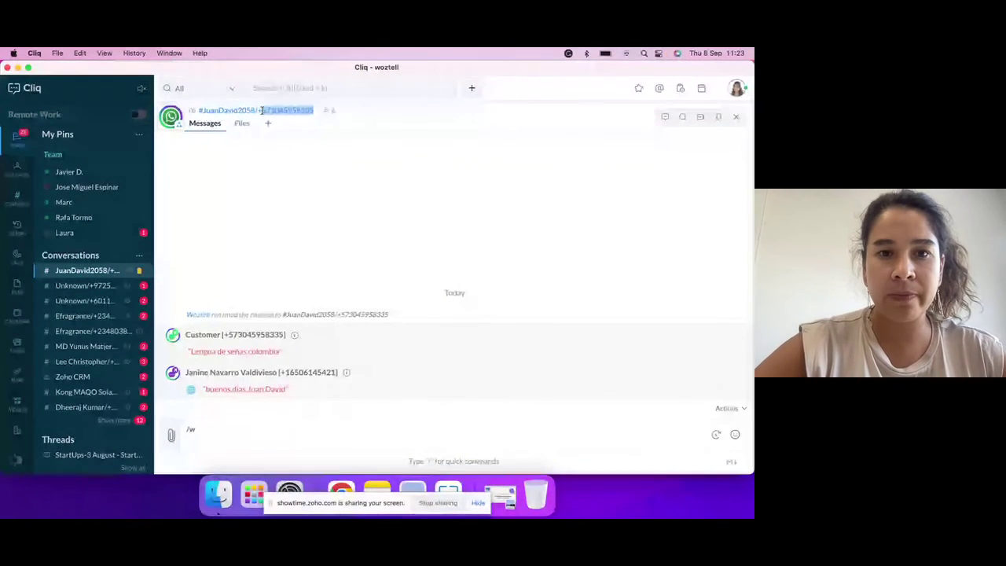
Switch to the company's Zoho CRM window and search all records for the copied customer phone number.
key("ctrl+Up")
left_click(351, 92)
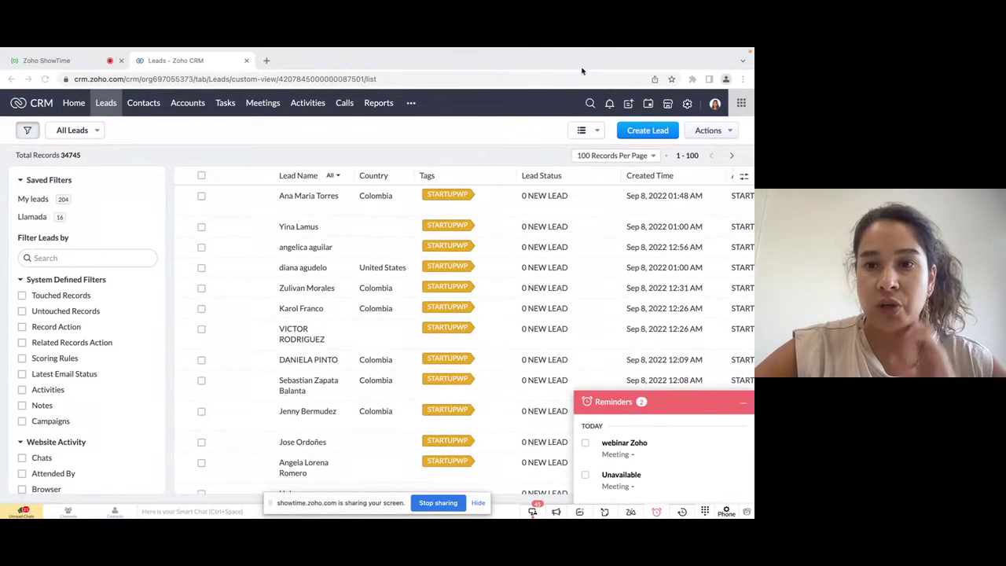
left_click(588, 105)
left_click(588, 105)
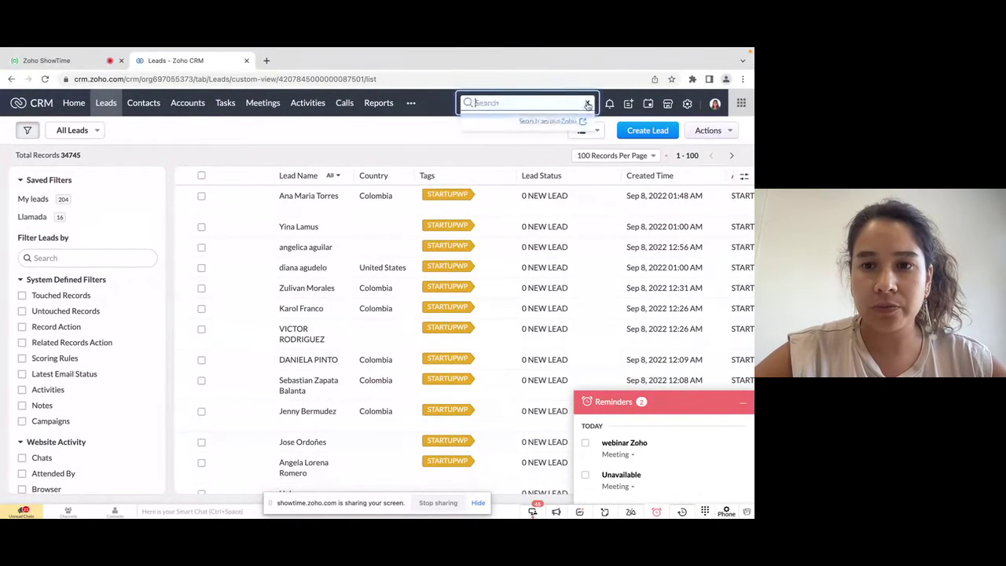
key("super+v")
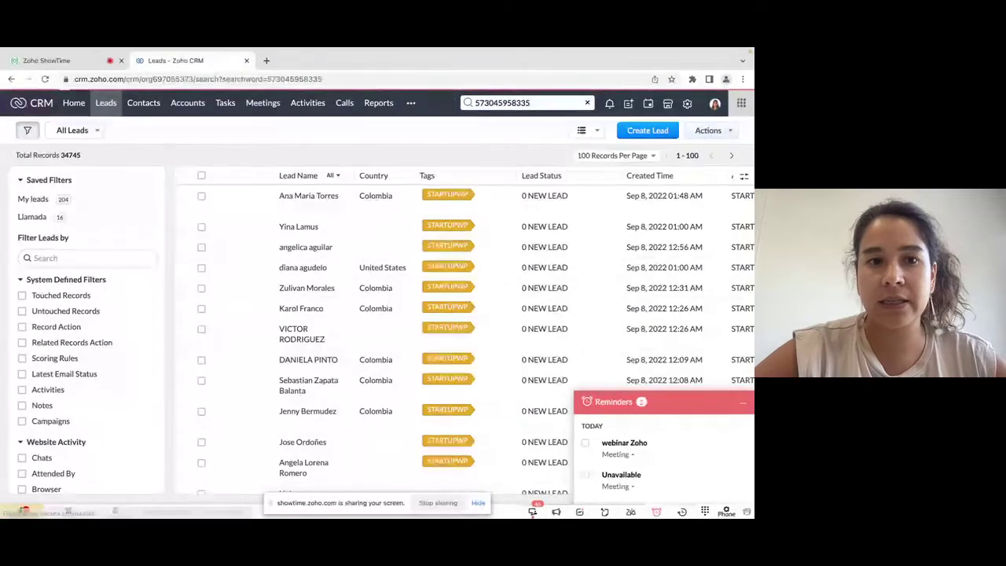
key("Return")
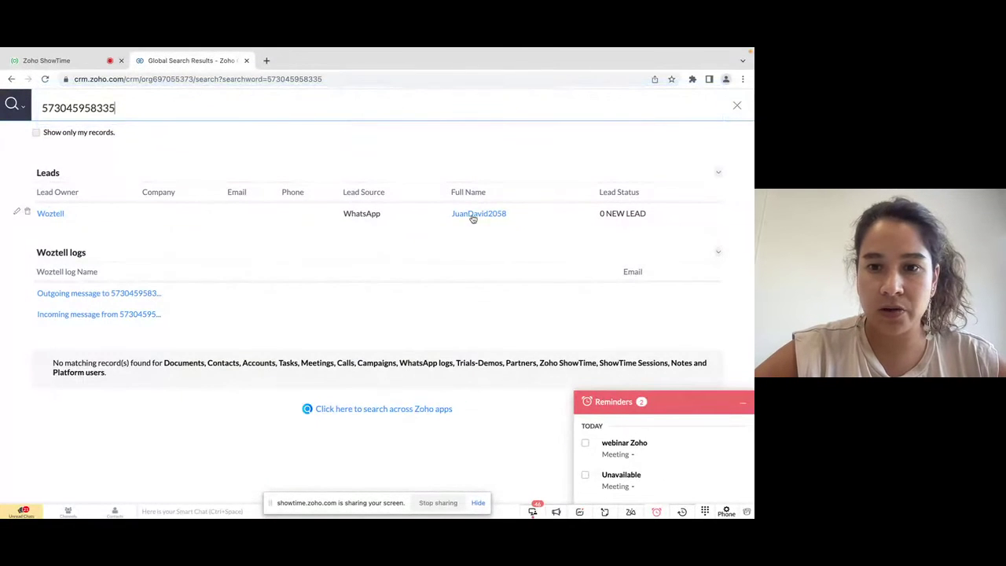
Open the WhatsApp lead found by the phone number search and minimize the reminders pop-up.
left_click(472, 218)
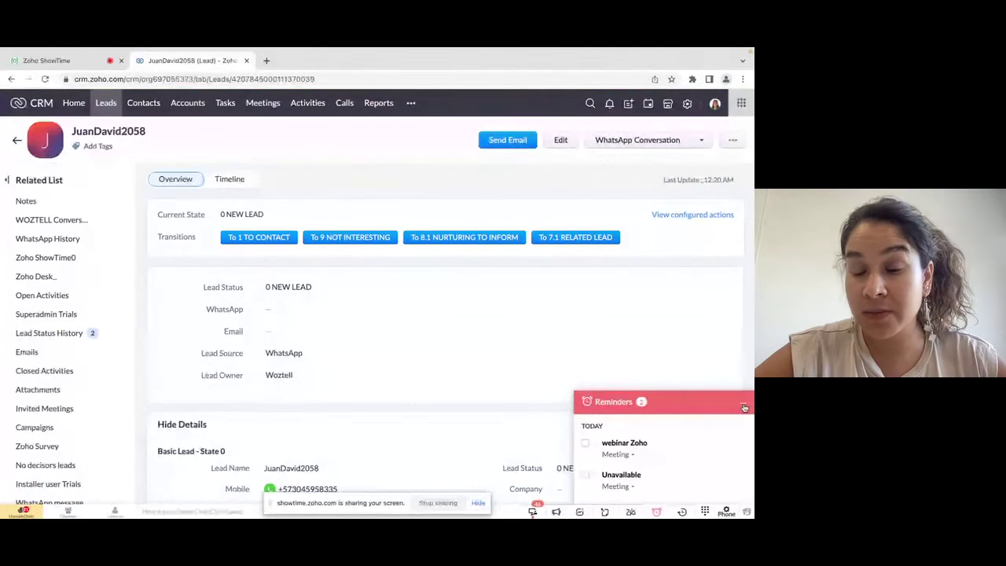
left_click(742, 403)
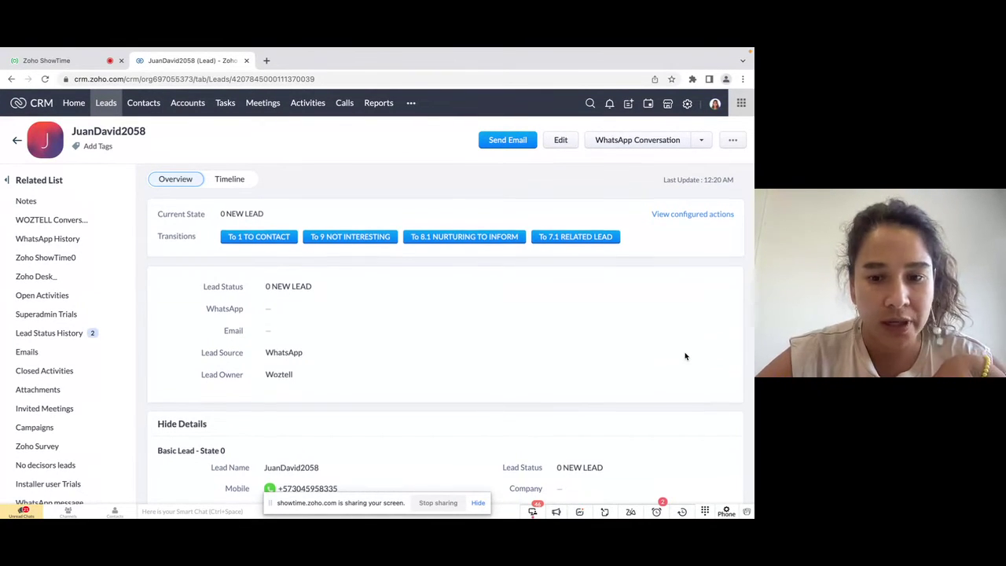
Display the lead's WOZTELL conversation section with the chat history for the WOZTELL SANUKER - Presales number.
scroll(684, 356, "down", 10)
scroll(685, 355, "down", 2)
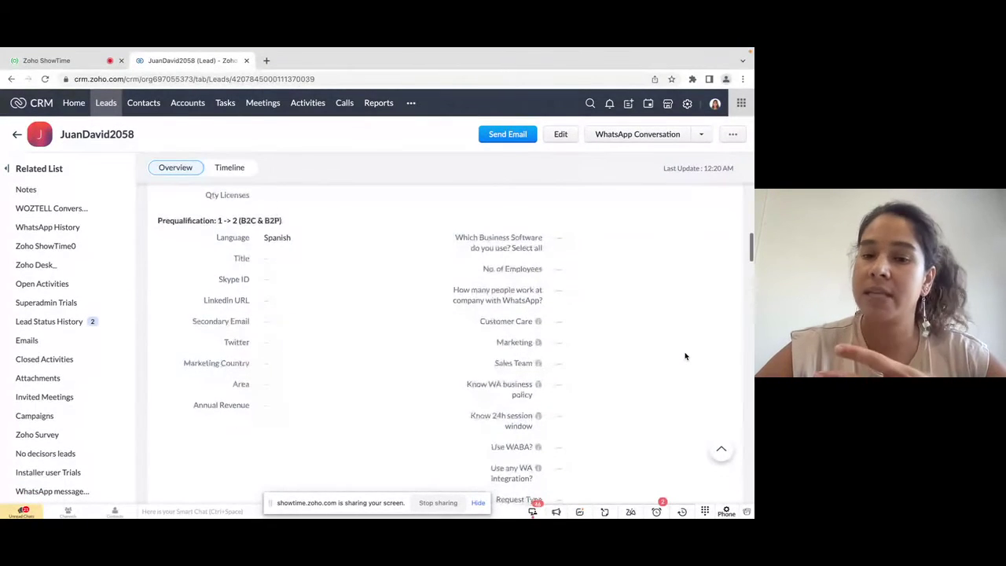
scroll(684, 356, "down", 1)
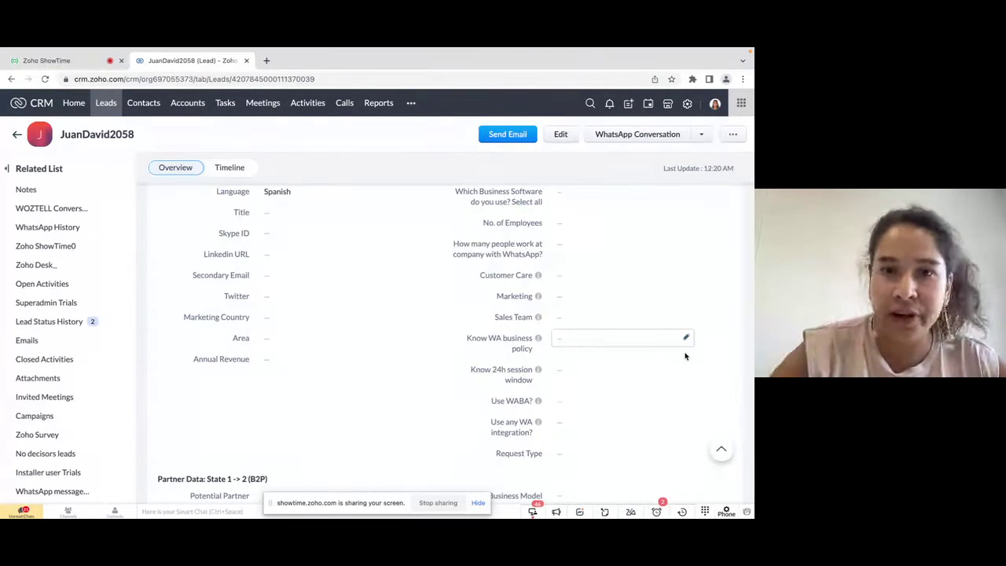
scroll(684, 356, "down", 5)
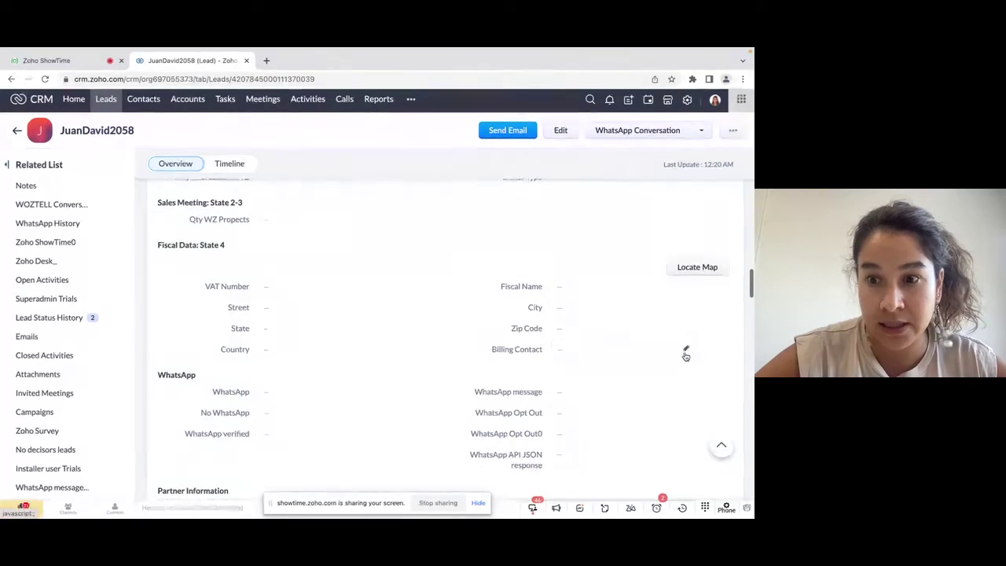
scroll(615, 216, "up", 1)
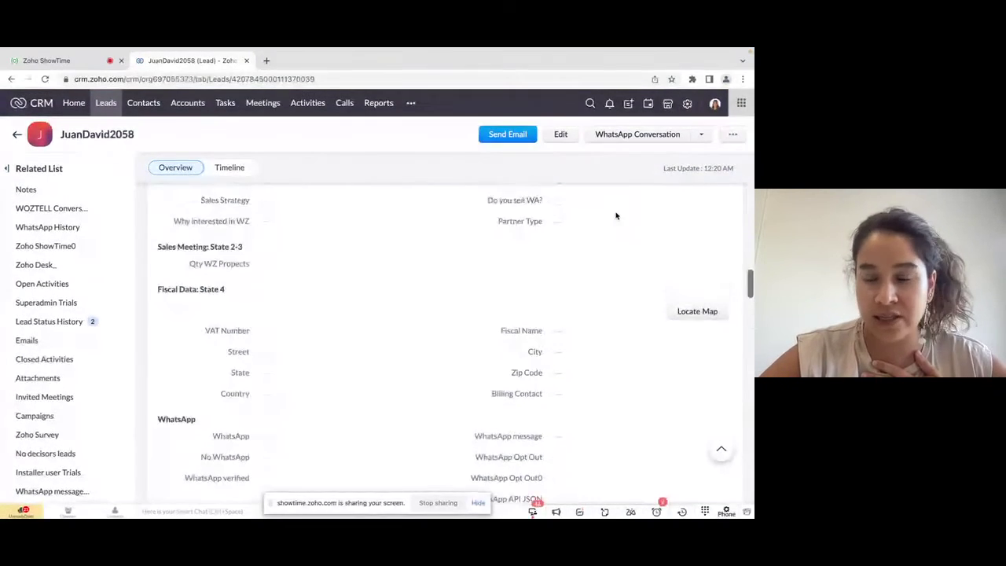
scroll(616, 215, "down", 3)
scroll(615, 216, "down", 10)
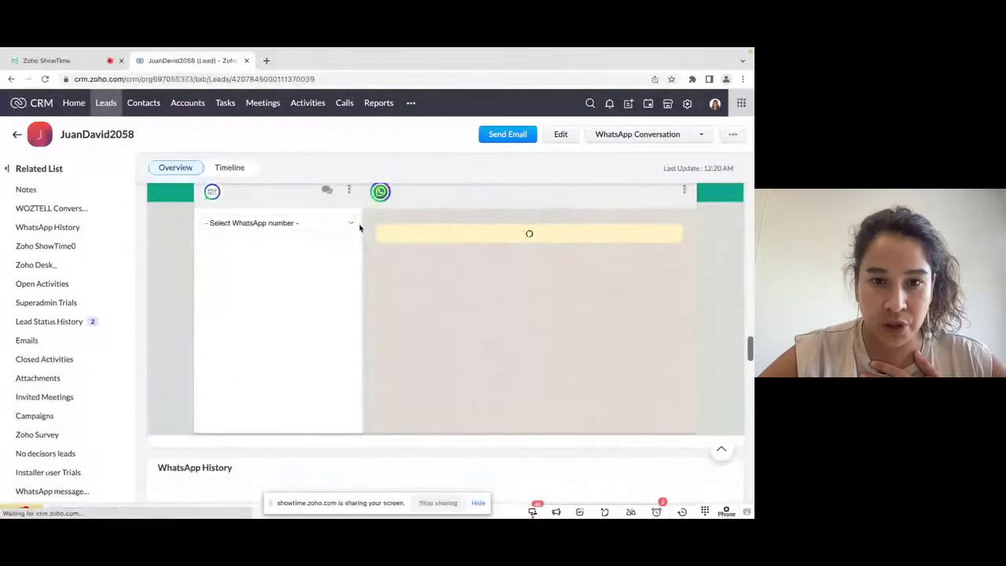
left_click(341, 227)
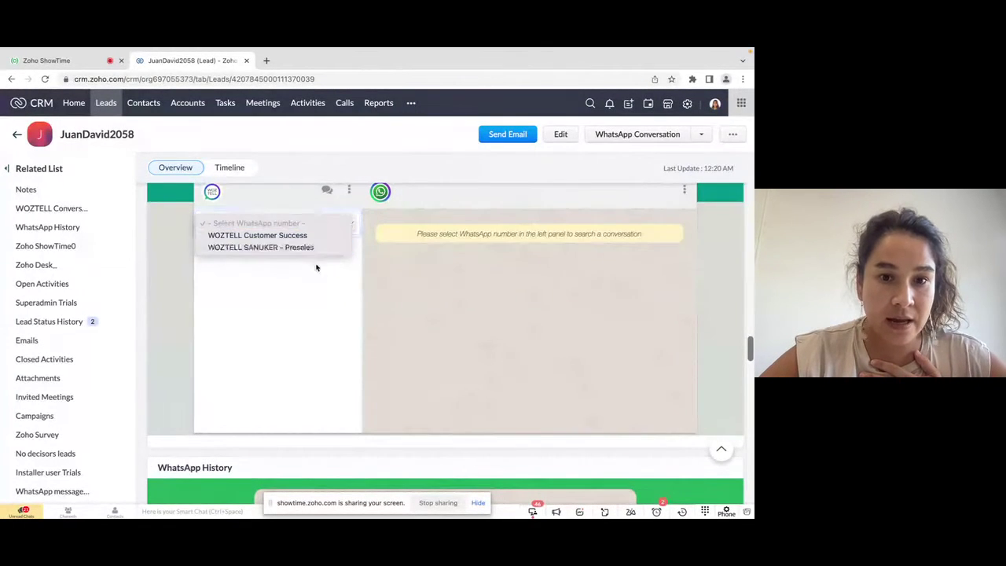
left_click(320, 249)
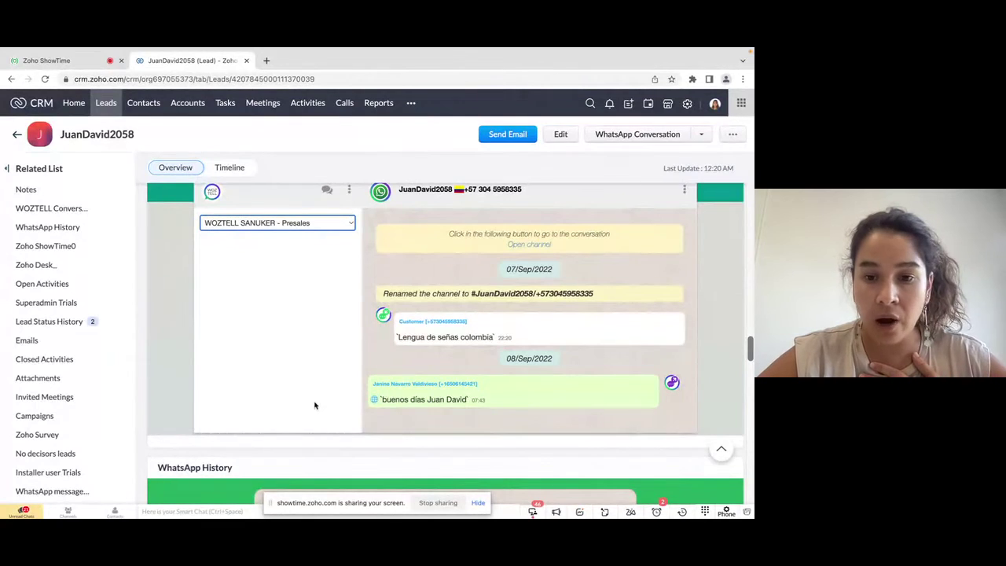
Launch the lead's WhatsApp Conversation window, select the WOZTELL SANUKER - Presales number and open the linked Cliq channel.
scroll(315, 405, "up", 15)
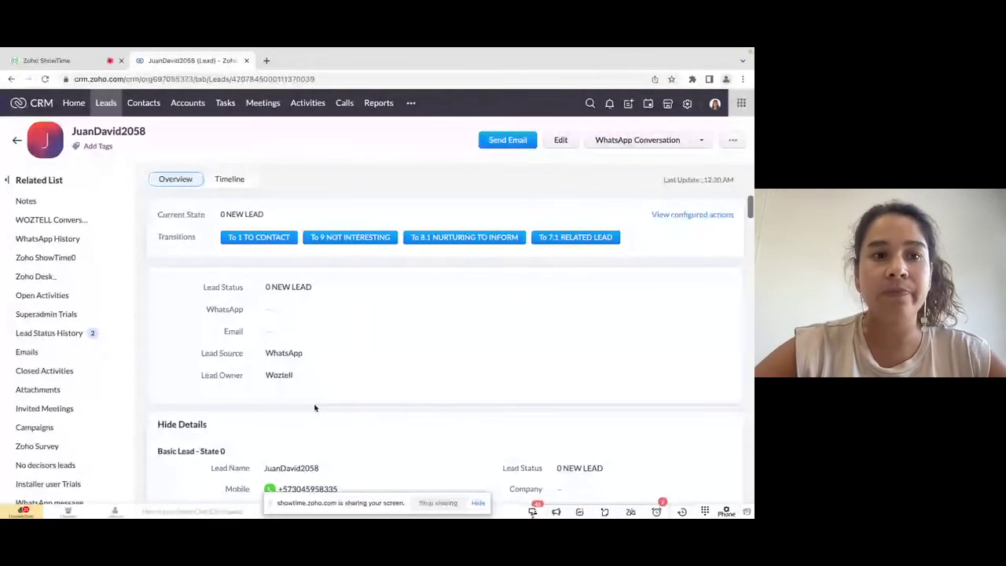
left_click(643, 141)
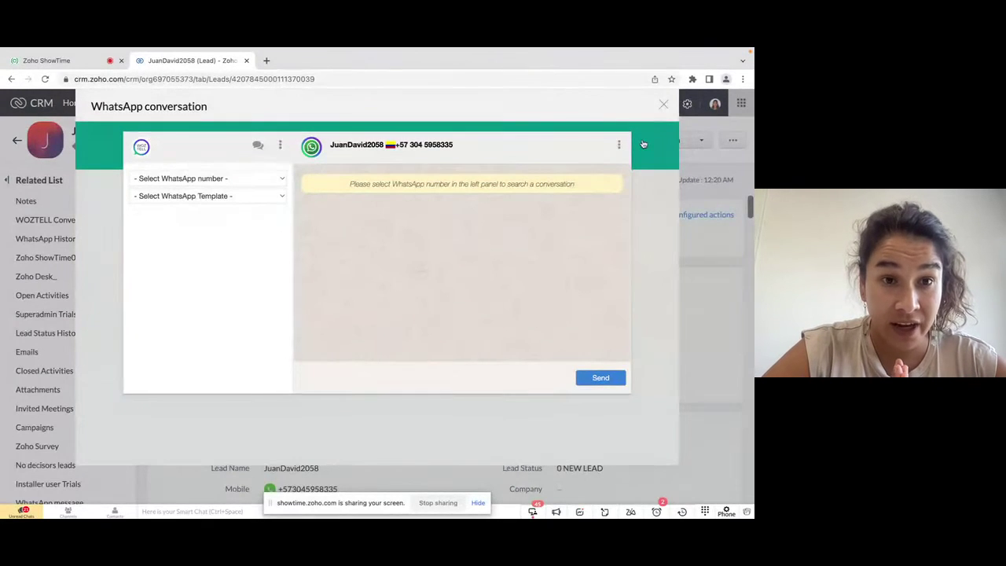
left_click(252, 181)
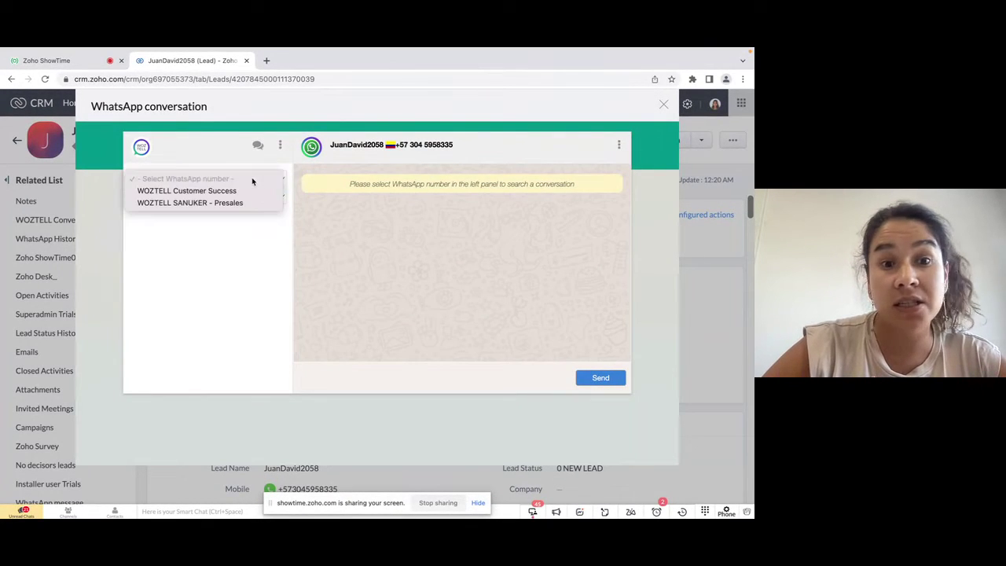
left_click(240, 203)
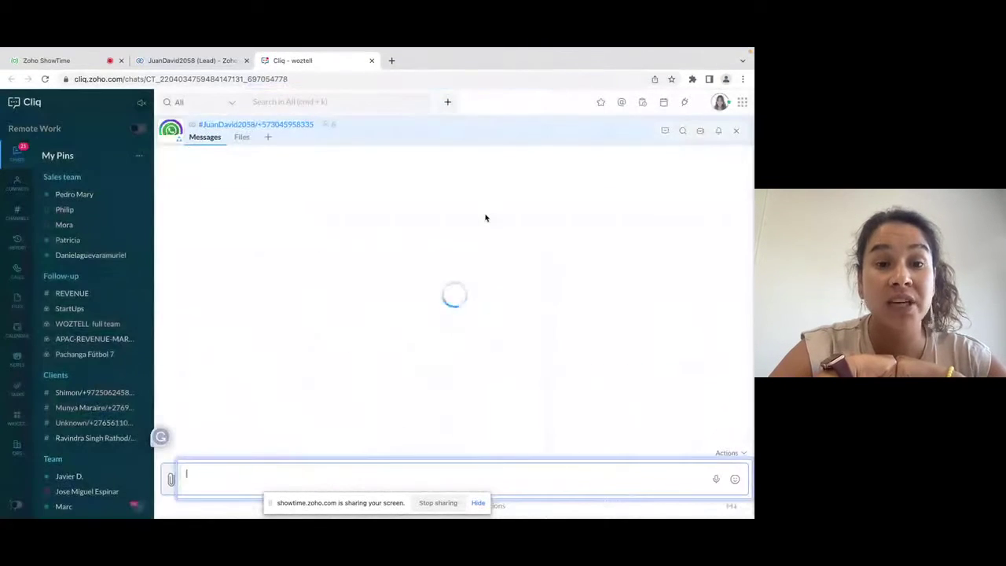
Send the customer the WhatsApp reply "Como puedo ayudar?" from the Cliq channel using the /w command.
type("/w")
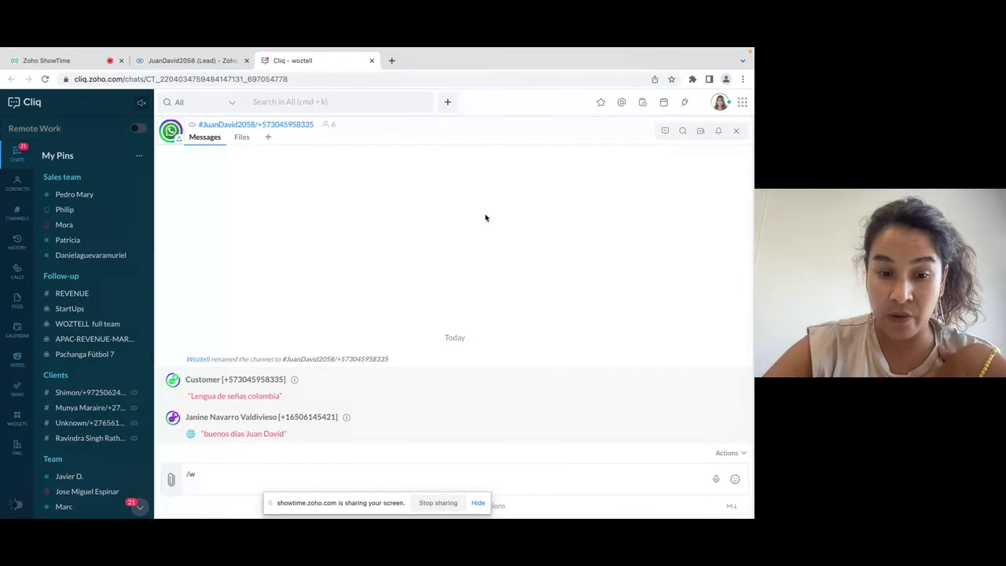
left_click(252, 484)
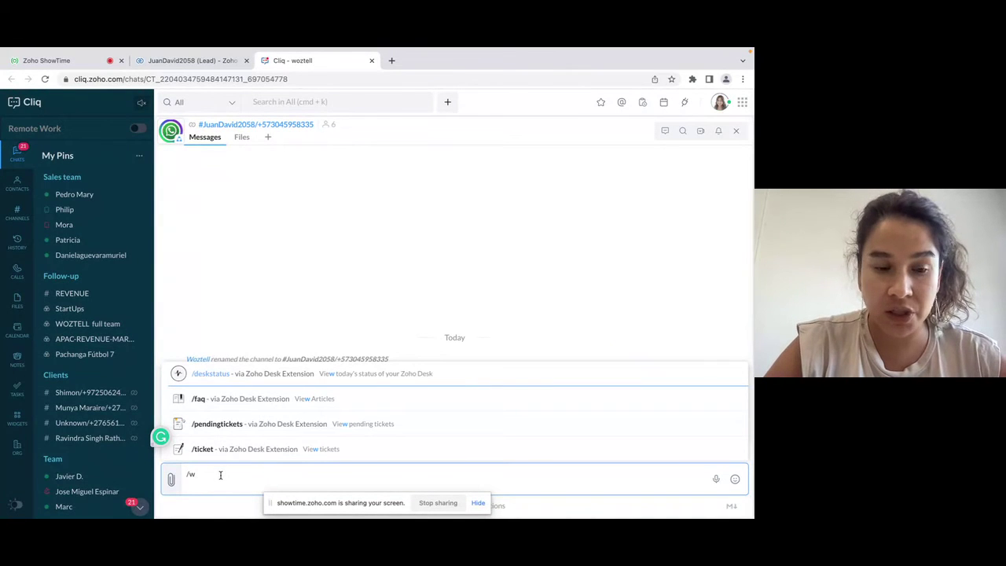
type("Co")
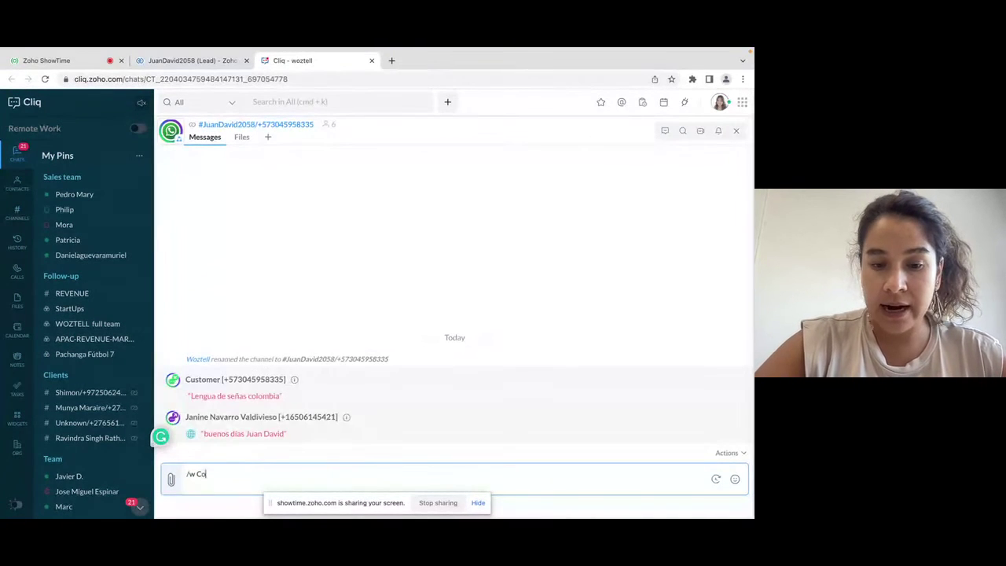
type("mo puedo ayudar")
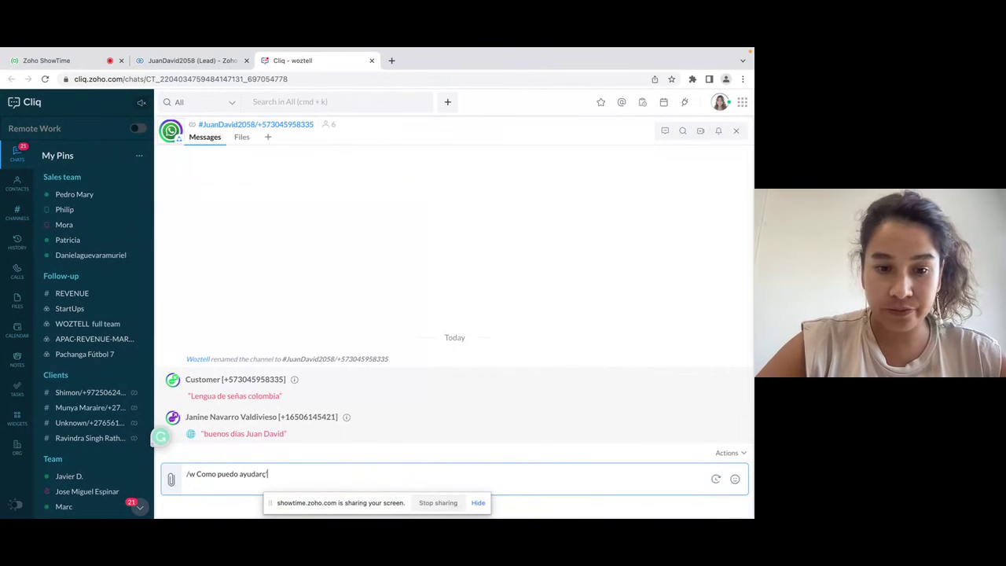
type("?")
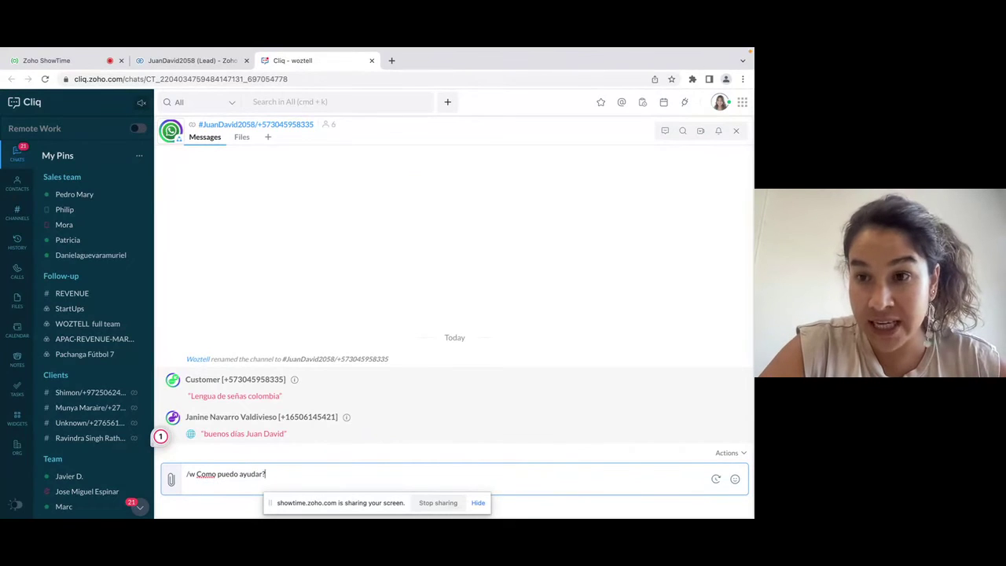
key("Return")
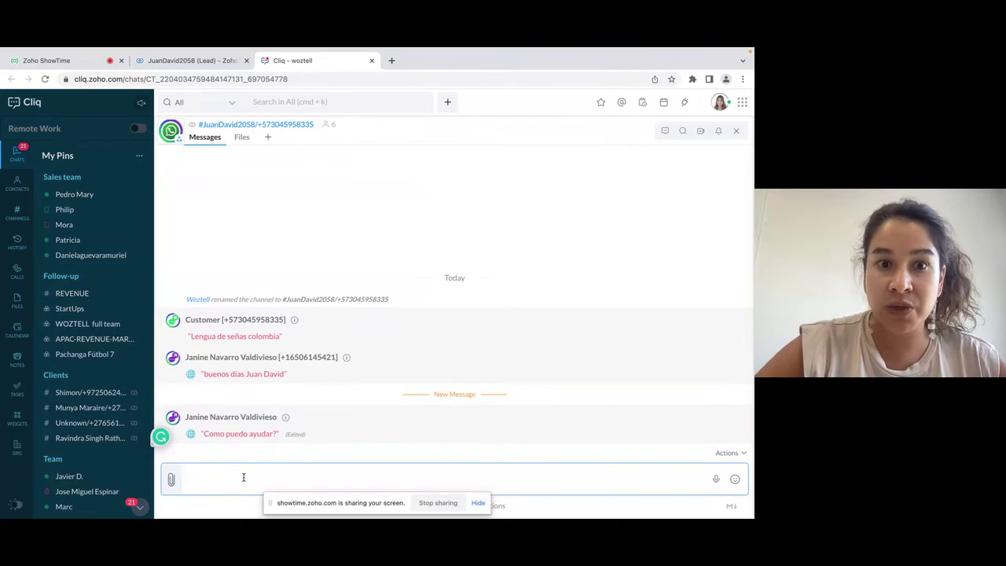
Review the list of participants in the customer's WhatsApp channel and close it.
left_click(330, 124)
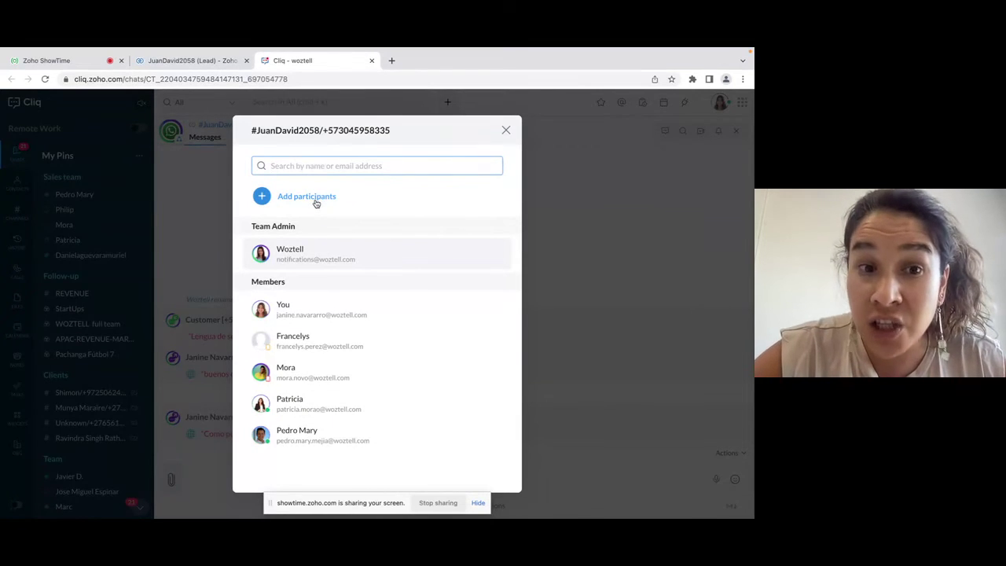
left_click(506, 130)
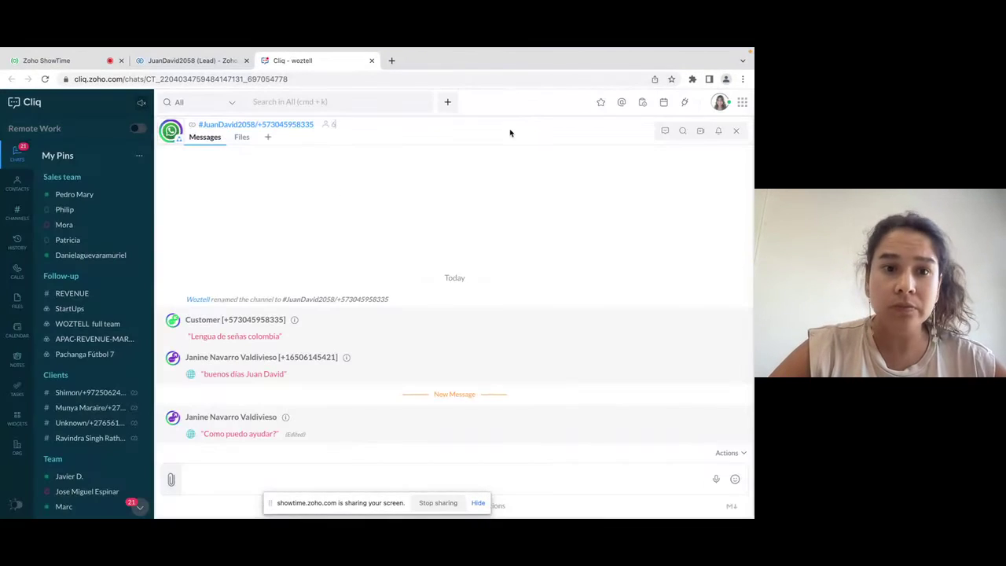
Post an internal message mentioning a participating teammate with the text "me ayudas? (DEMO)" and dismiss the check-in prompt.
left_click(262, 472)
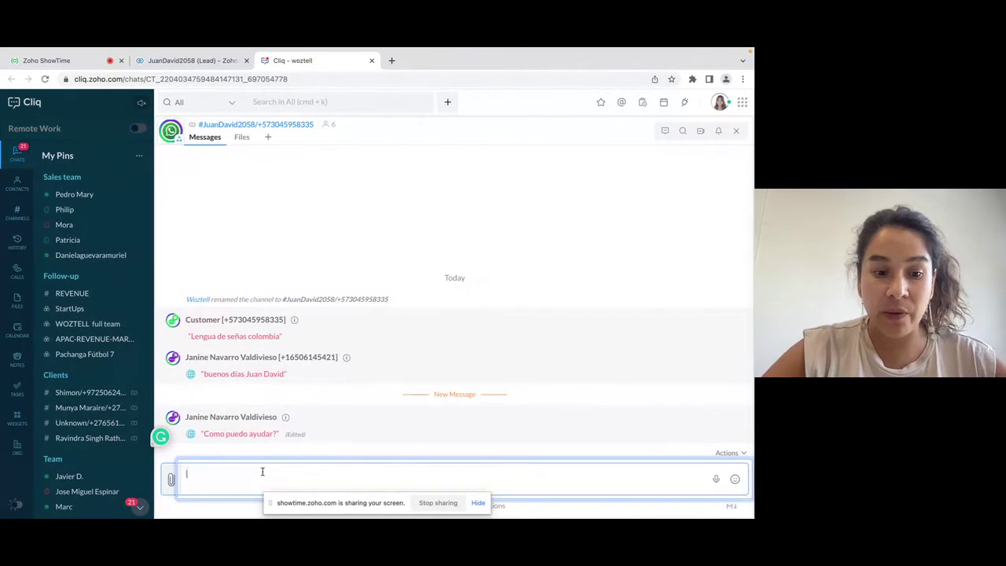
type("@")
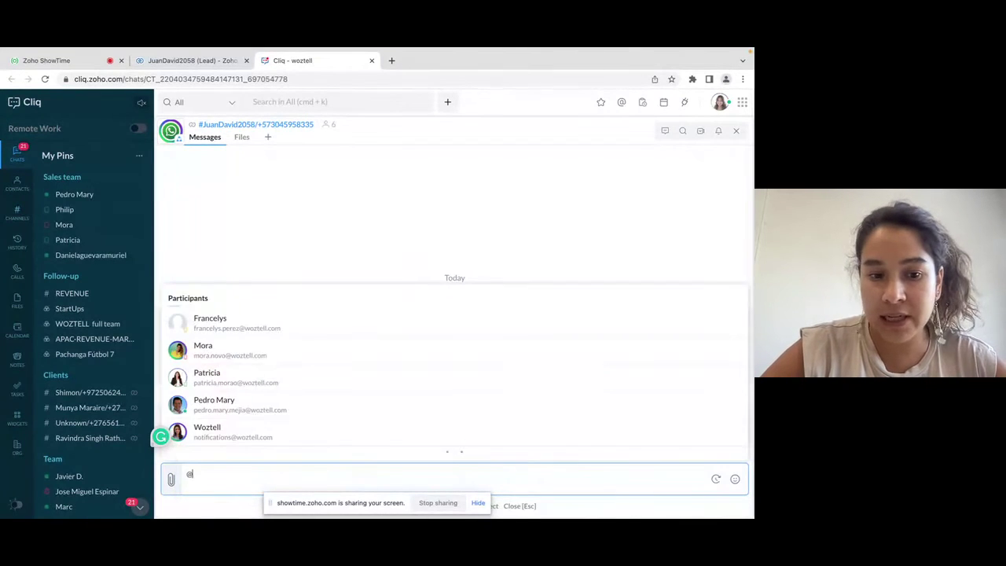
type("m")
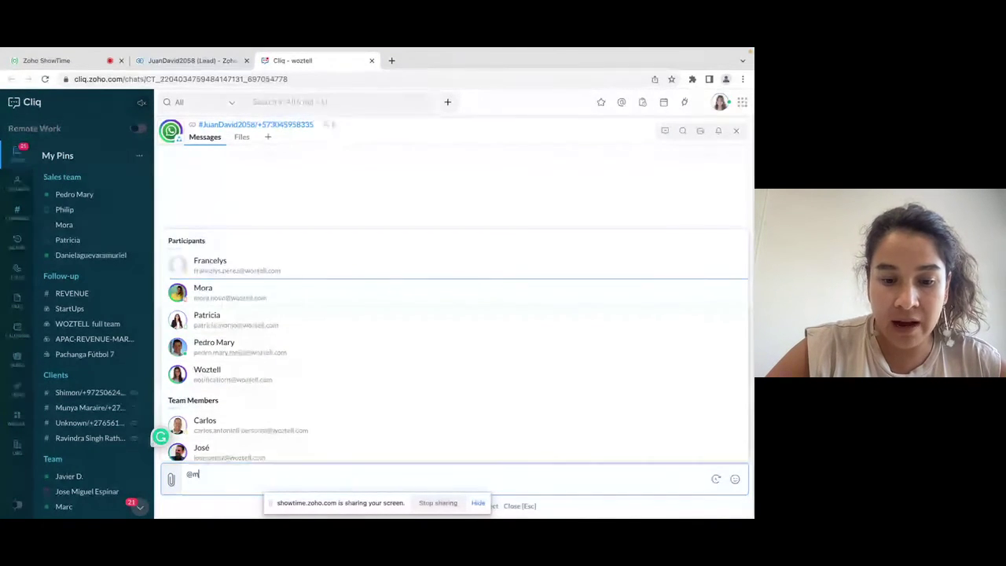
key("BackSpace")
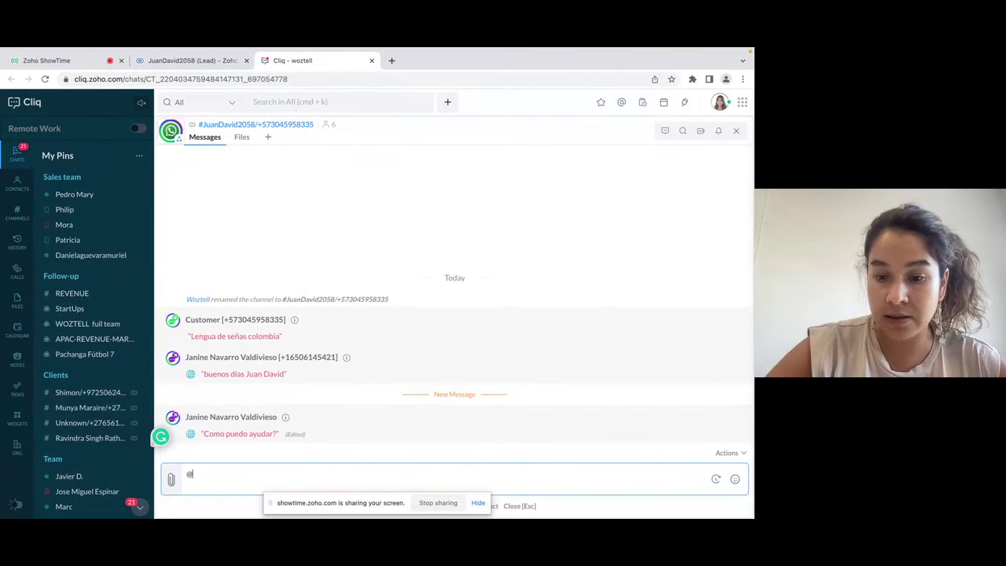
type("p")
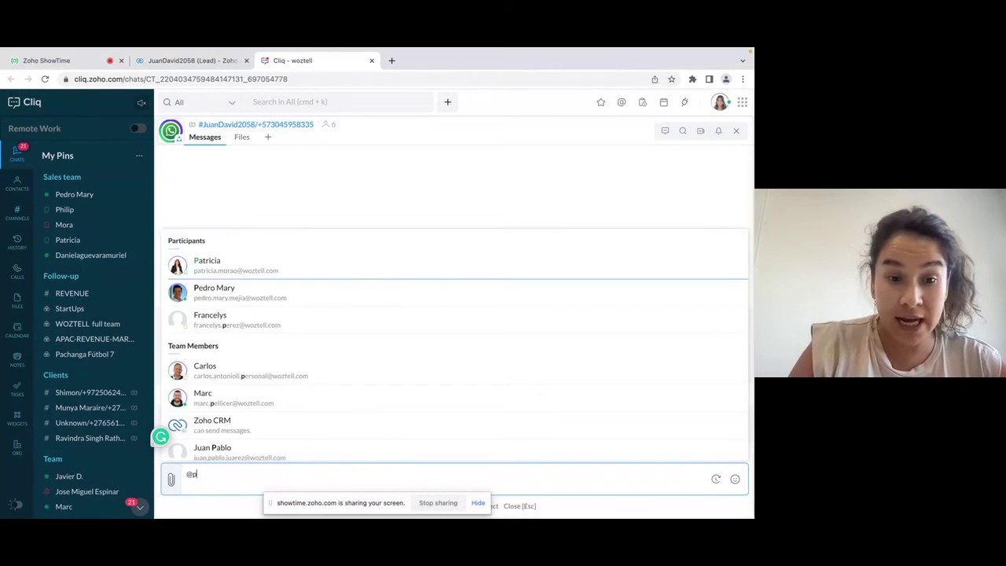
left_click(234, 272)
type("me")
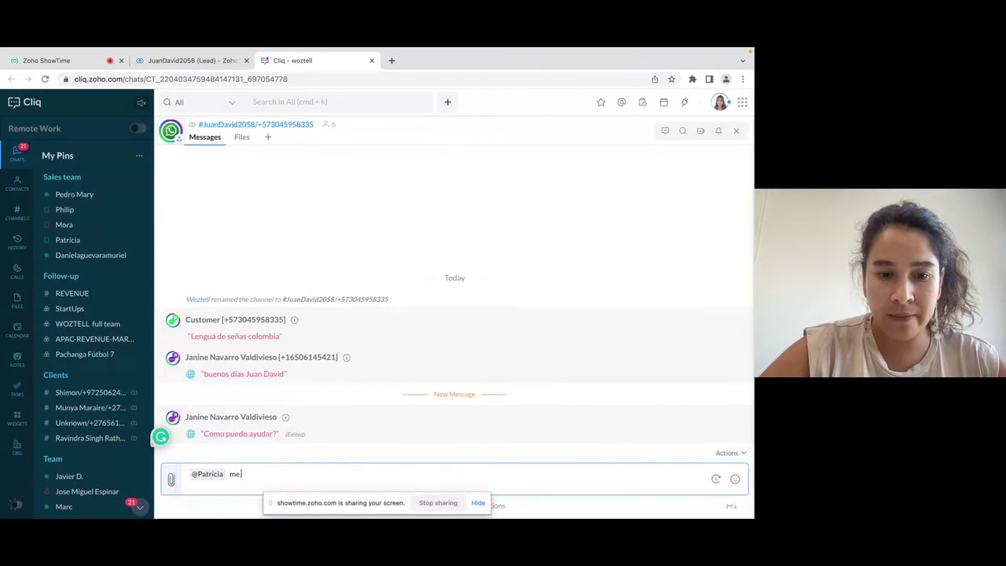
type(" ayudas?")
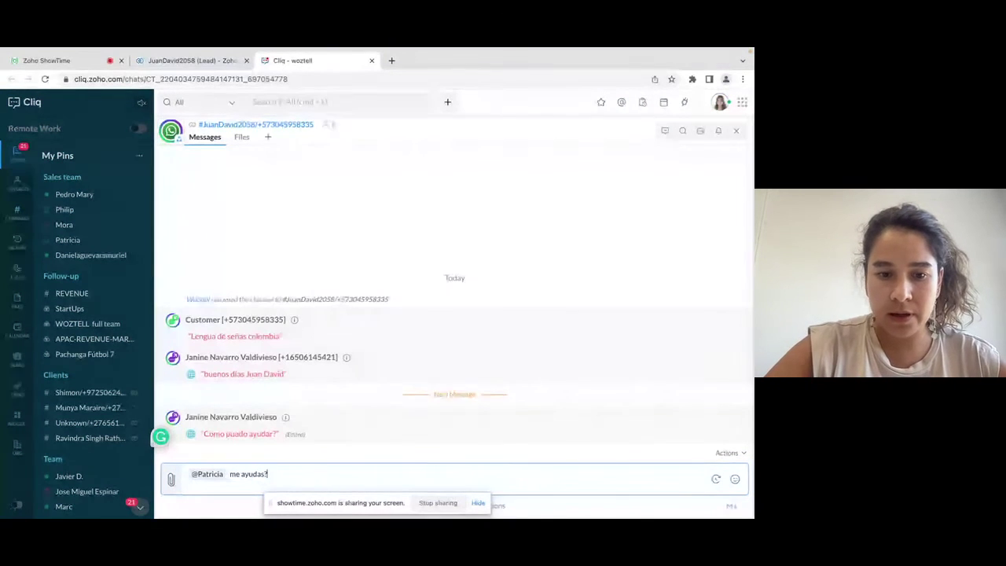
type(" (")
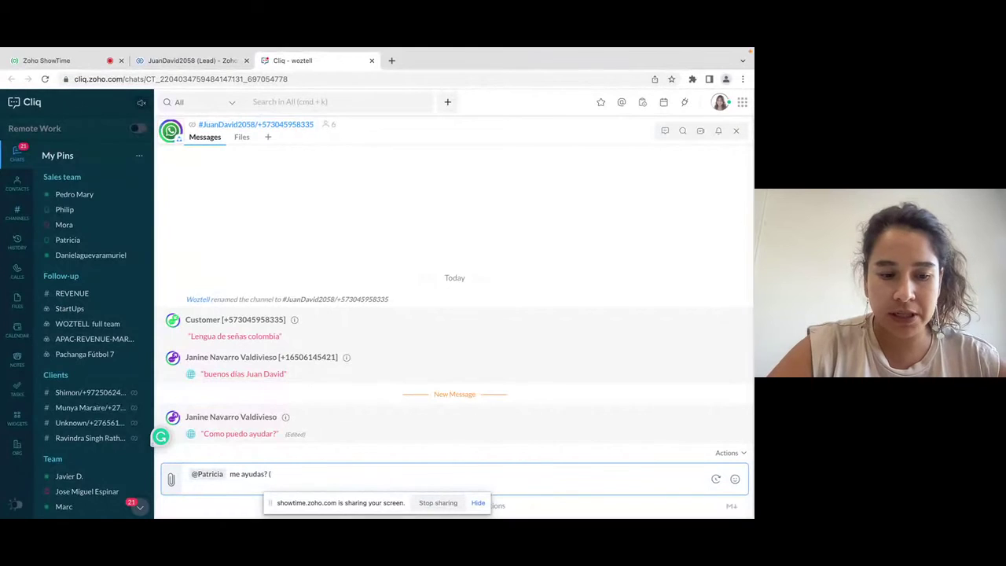
type("DEMO")
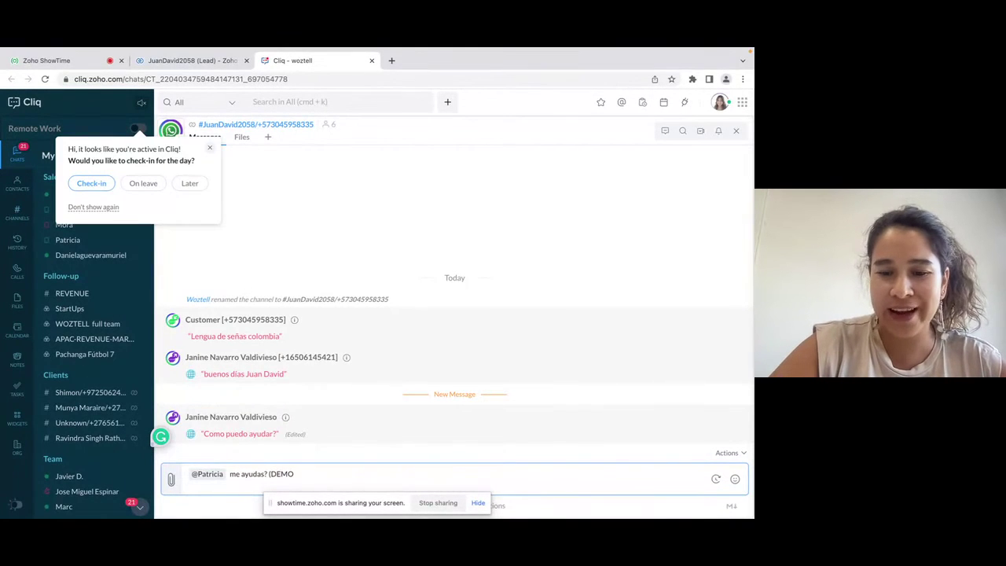
type(")")
key("Return")
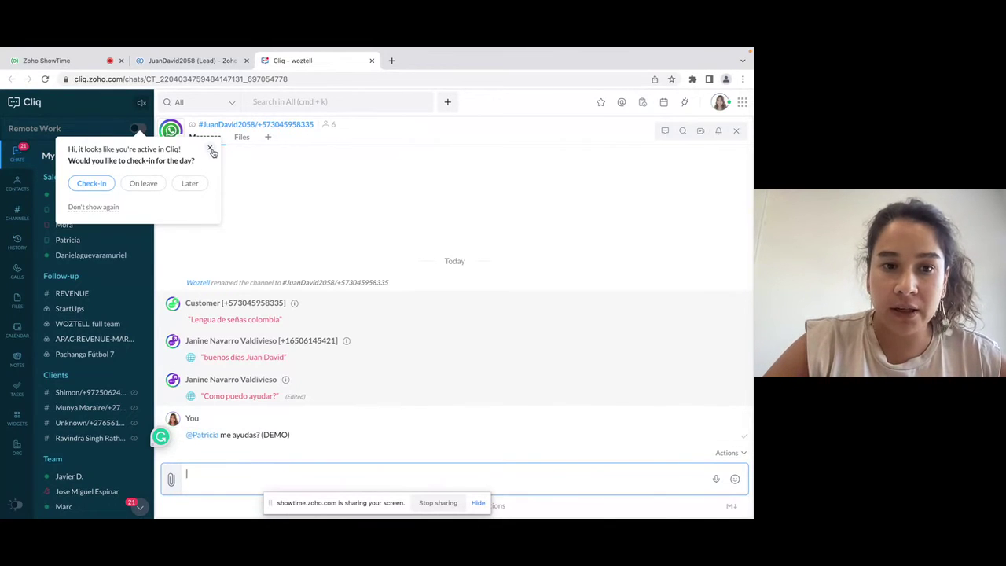
left_click(210, 149)
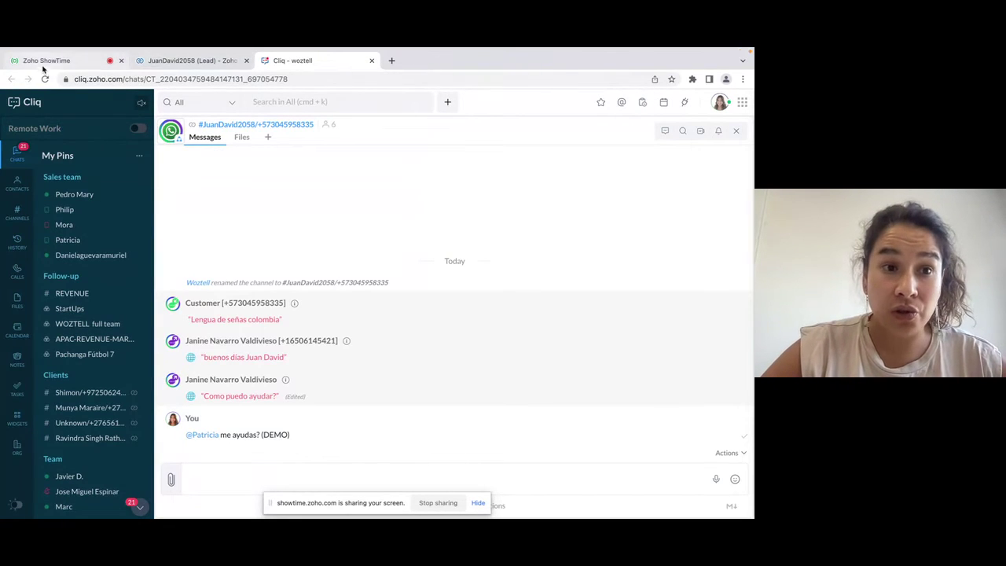
Return to the lead record in Zoho CRM and close its WhatsApp conversation window.
left_click(170, 62)
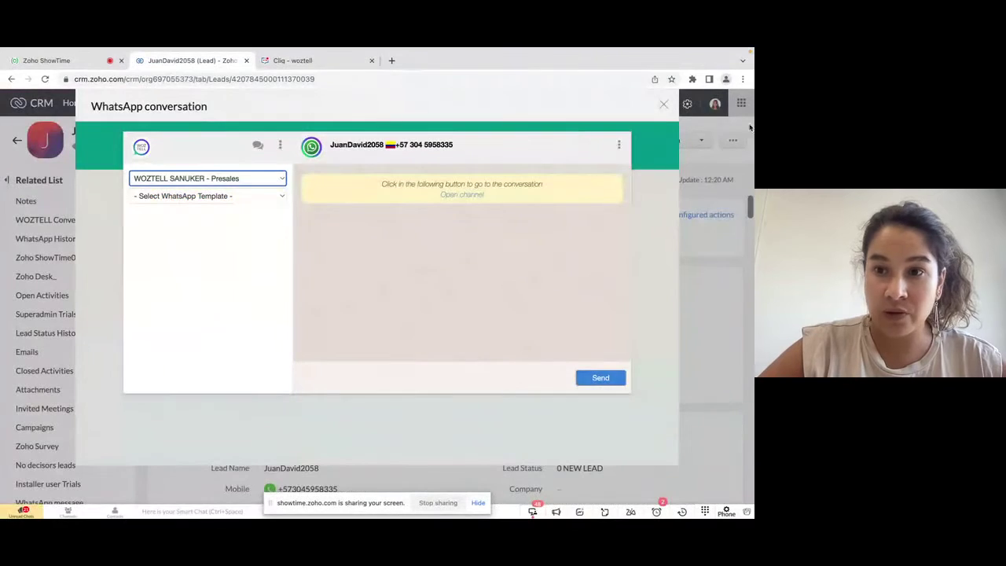
left_click(664, 105)
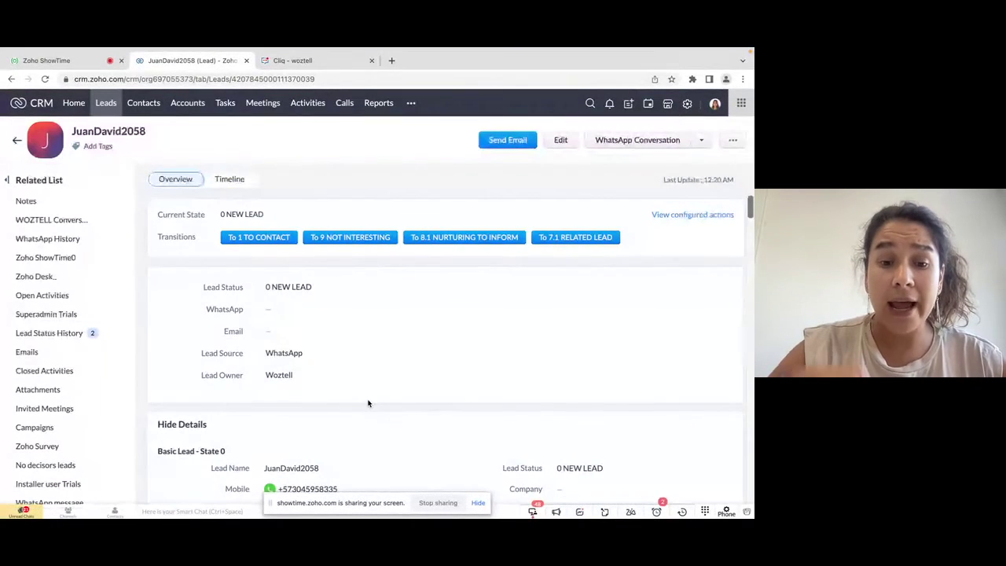
Switch to the Cliq desktop app and examine the pinned Sales team, Follow-up, Clients and Team groups plus the customer conversations.
key("ctrl+Up")
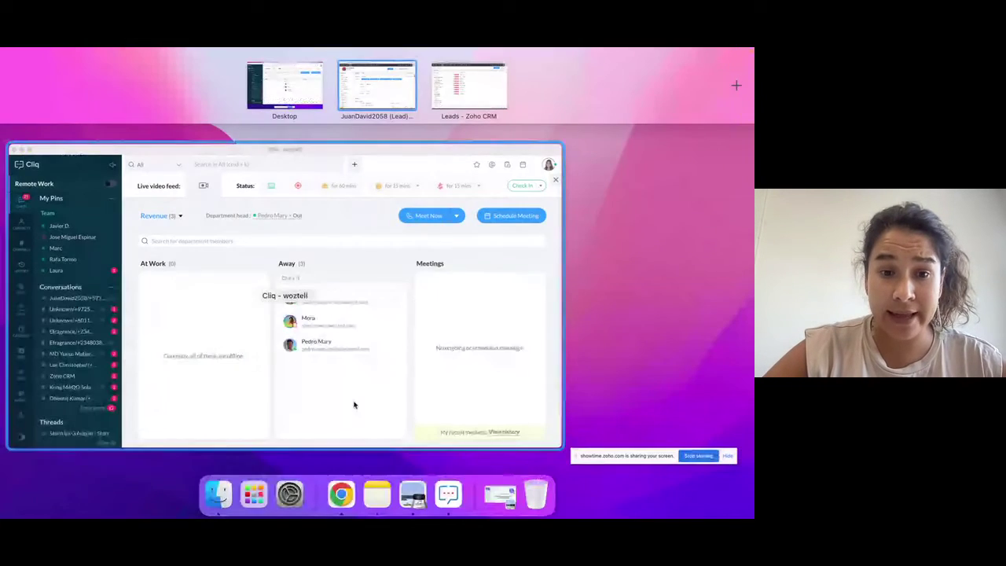
left_click(213, 426)
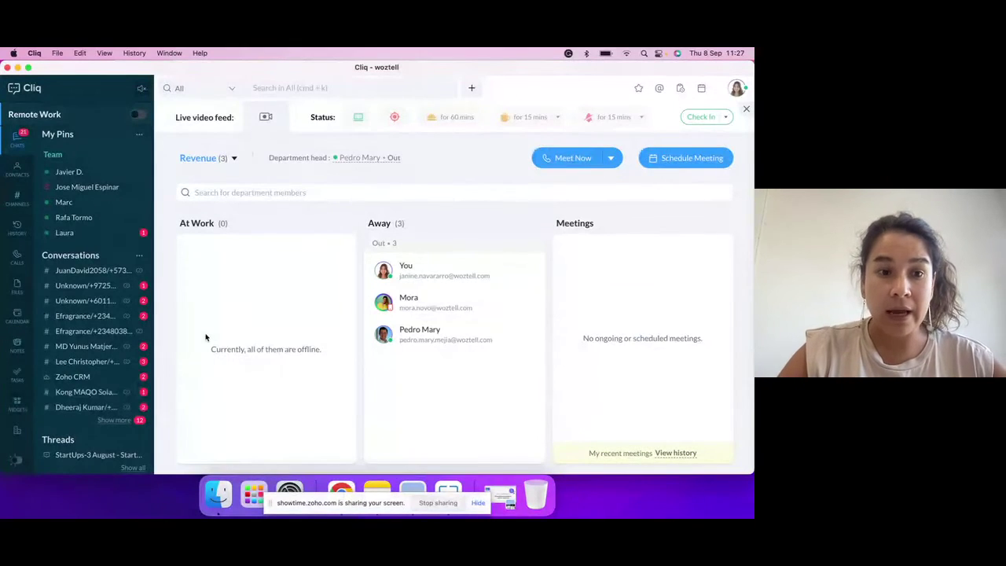
scroll(90, 220, "up", 5)
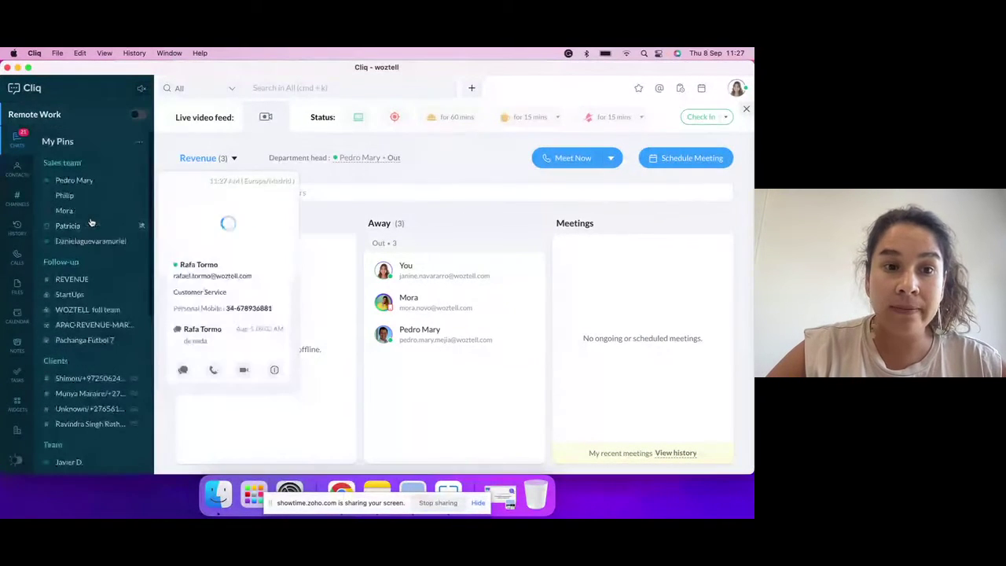
scroll(90, 221, "down", 5)
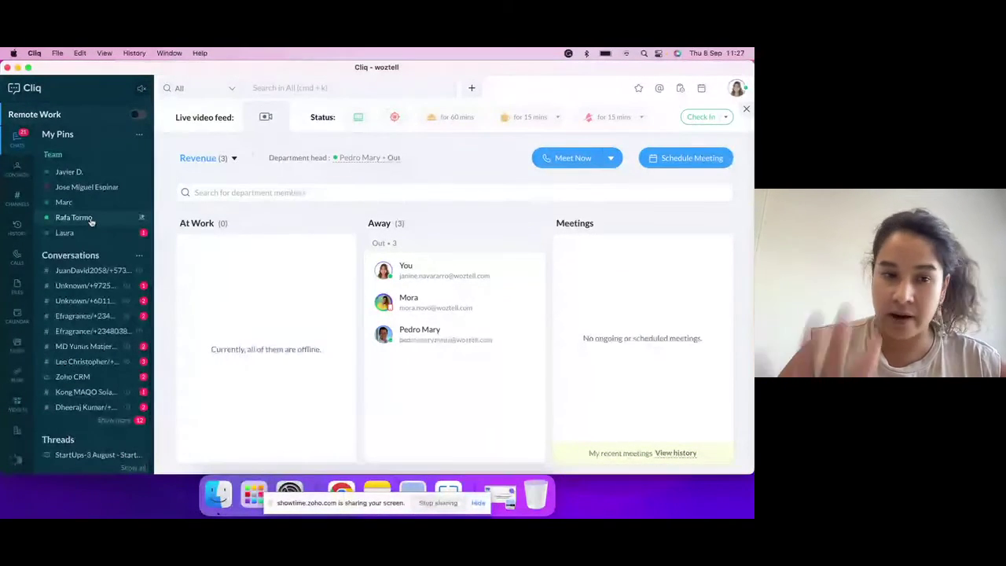
mouse_move(123, 209)
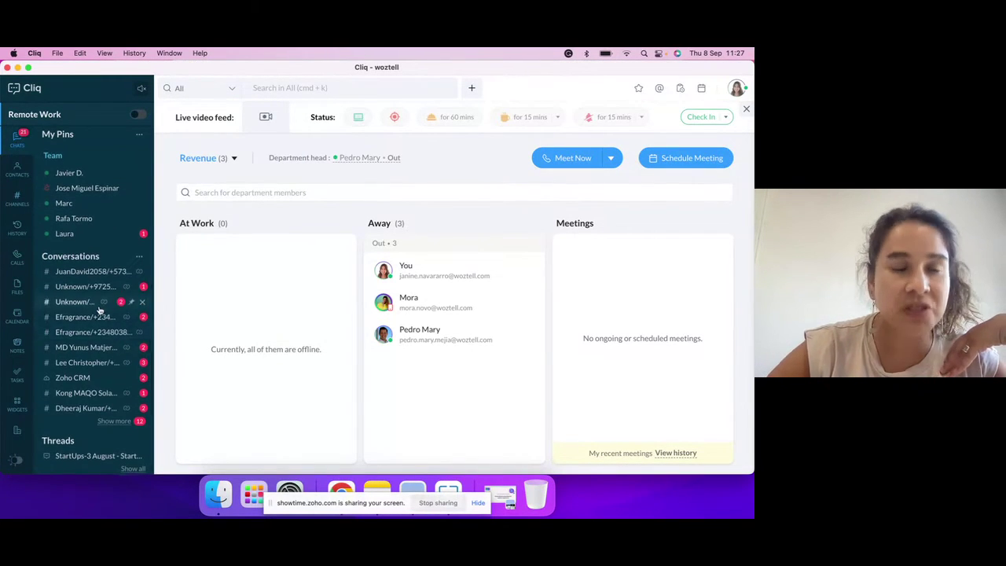
scroll(101, 307, "up", 5)
mouse_move(100, 311)
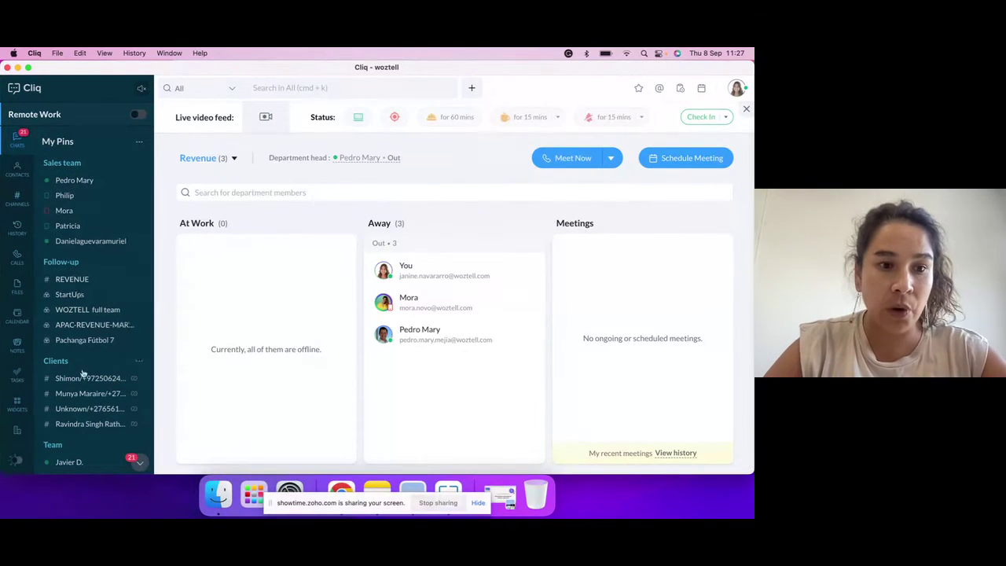
scroll(81, 373, "down", 3)
scroll(69, 314, "down", 2)
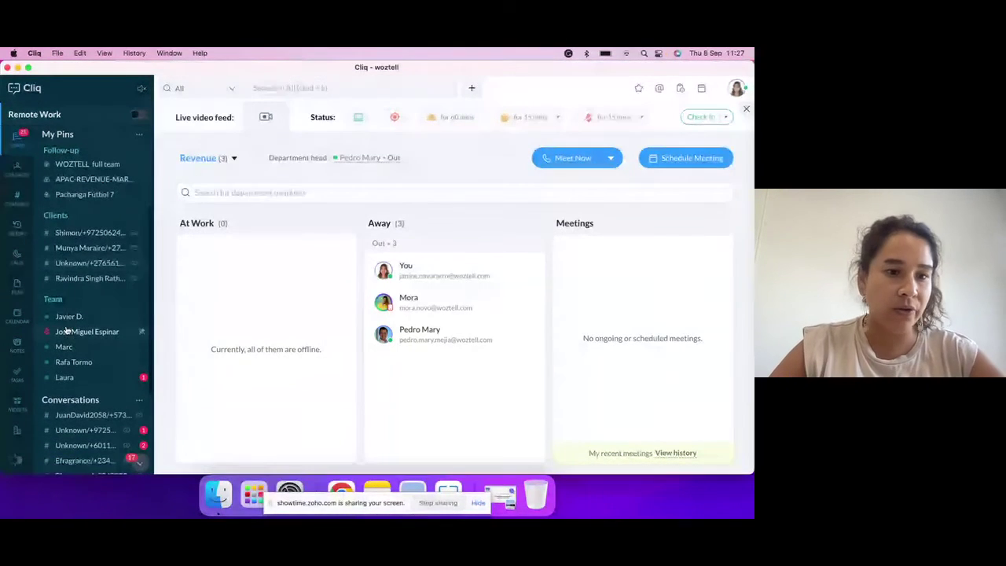
scroll(88, 420, "down", 3)
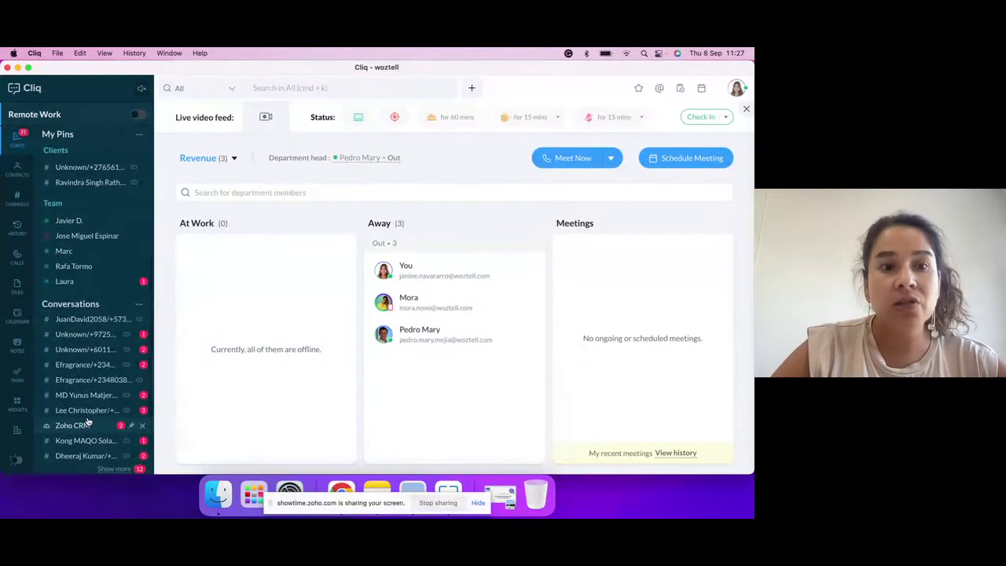
mouse_move(88, 423)
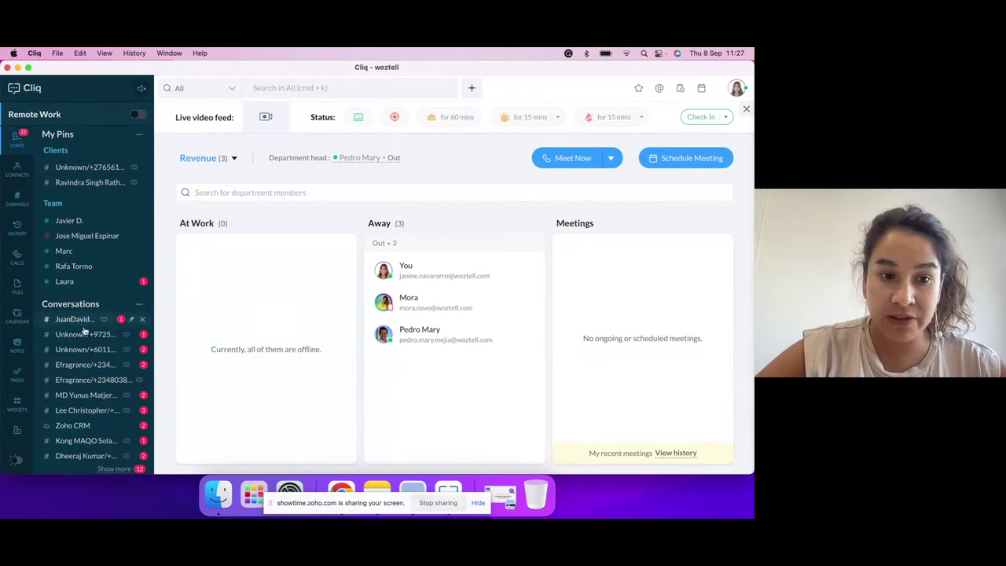
Open the two unknown customers' WhatsApp channels side by side and highlight the customer's message asking to book a demo.
left_click(81, 338)
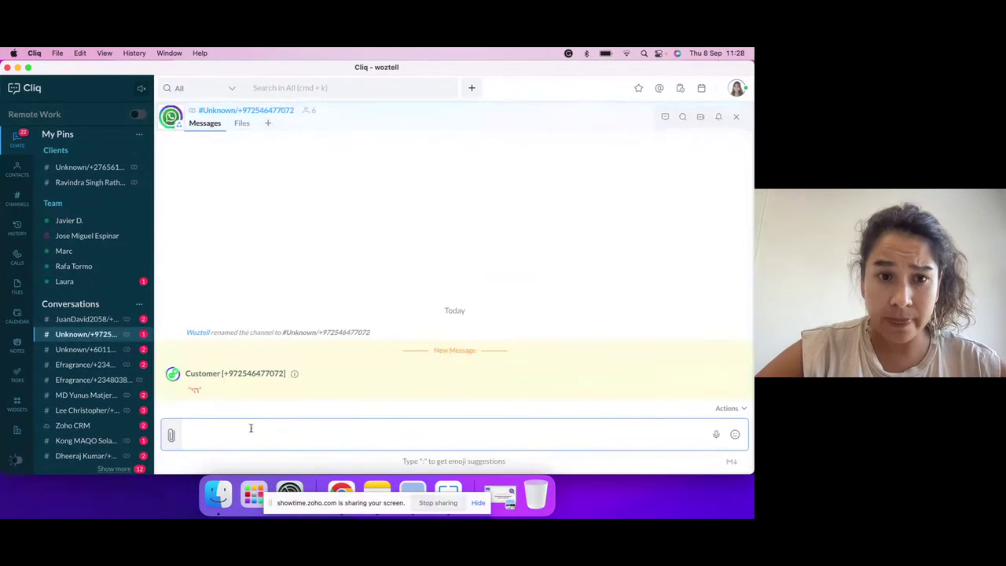
left_click(94, 351)
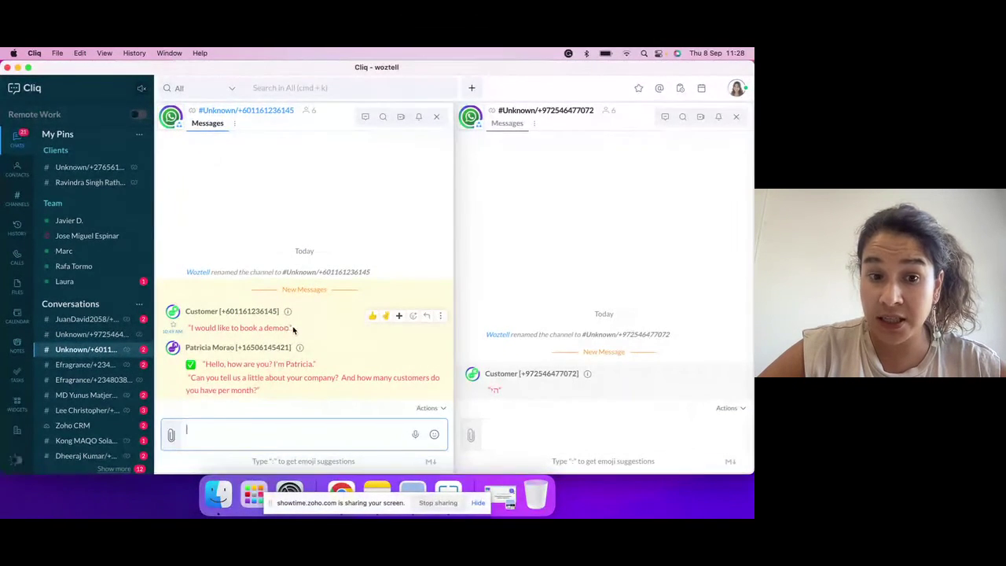
left_click_drag(291, 329, 185, 325)
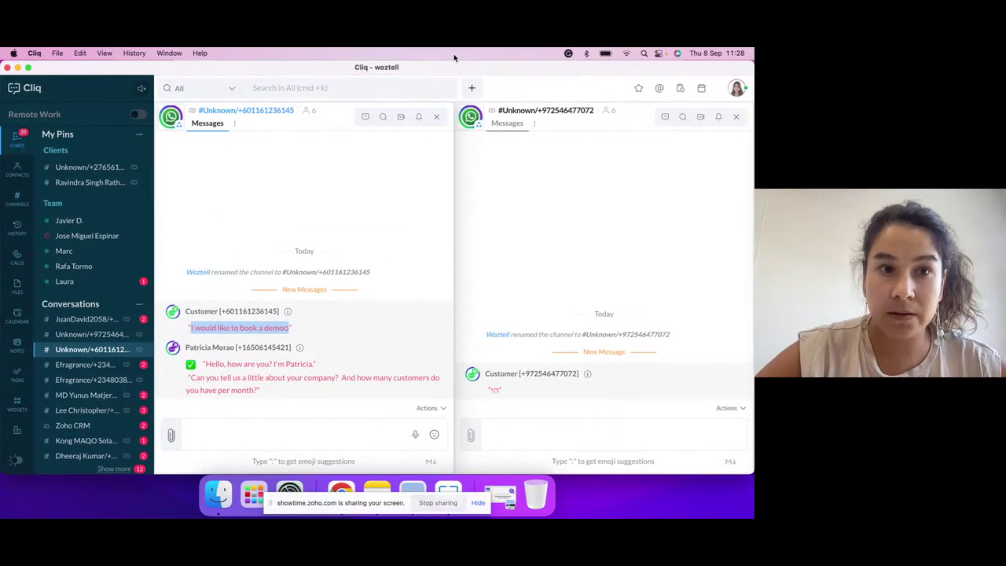
Minimize Cliq, switch to the Zoho ShowTime session in the browser and read the audience's unanswered questions.
left_click(18, 68)
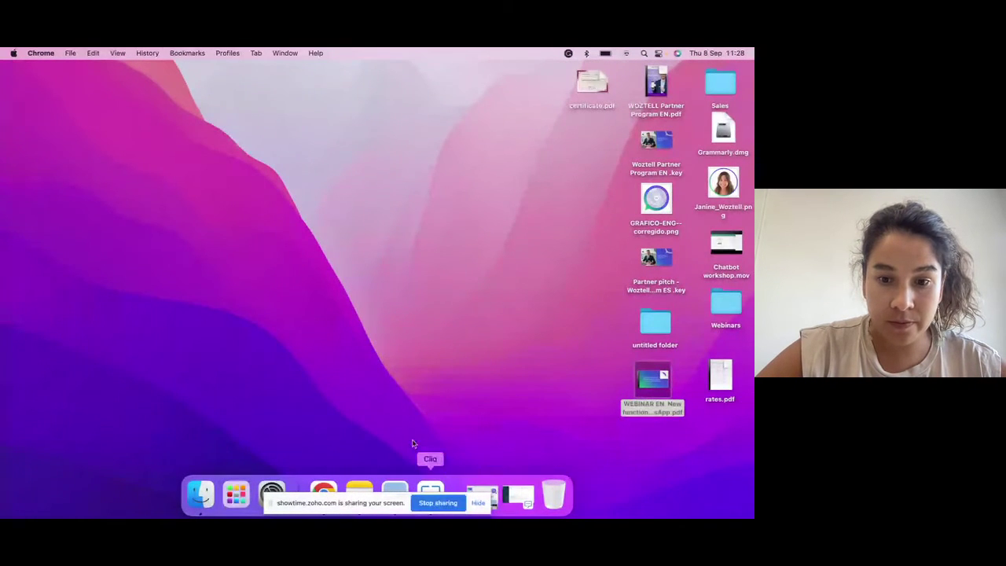
key("ctrl+Up")
left_click(438, 99)
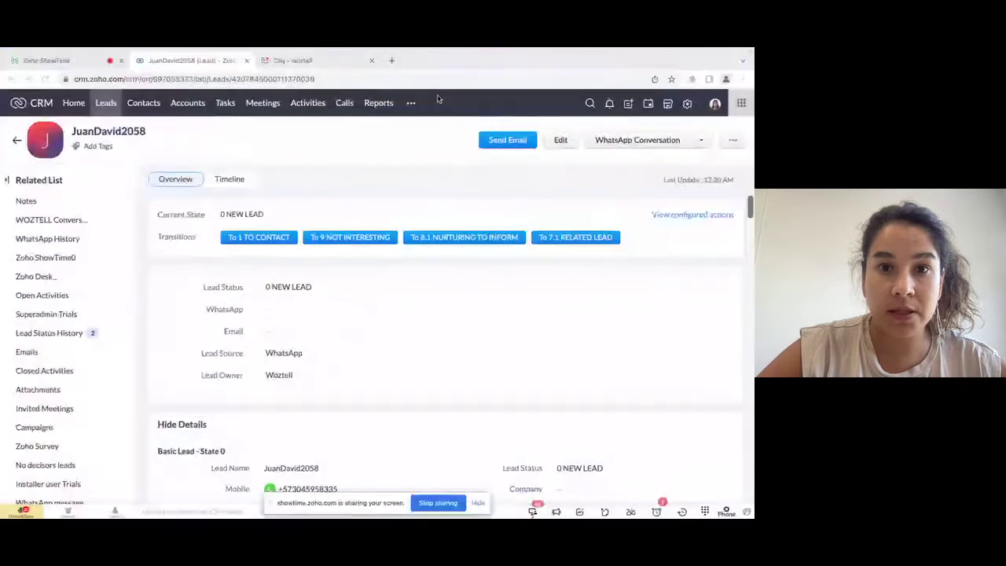
left_click(66, 60)
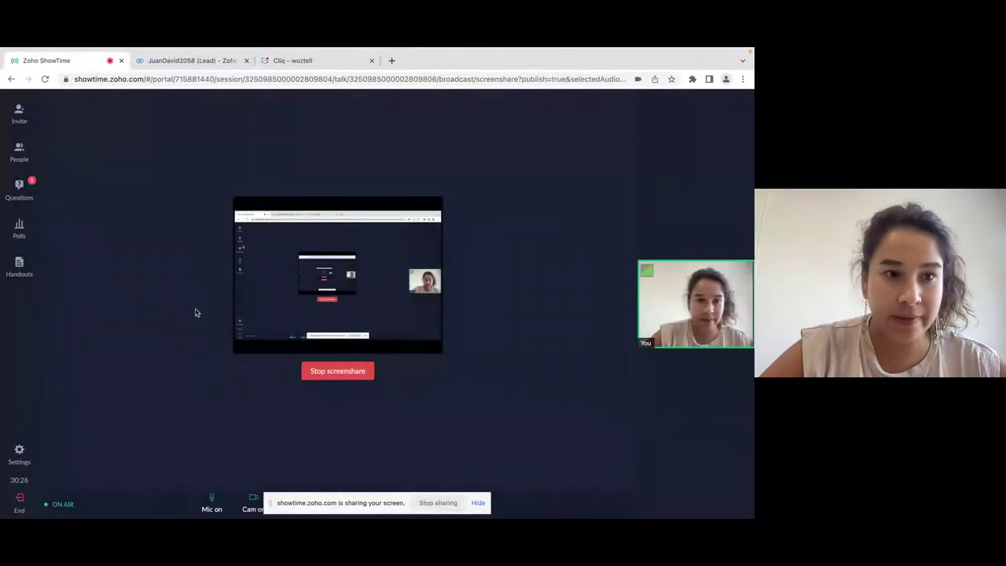
left_click(22, 188)
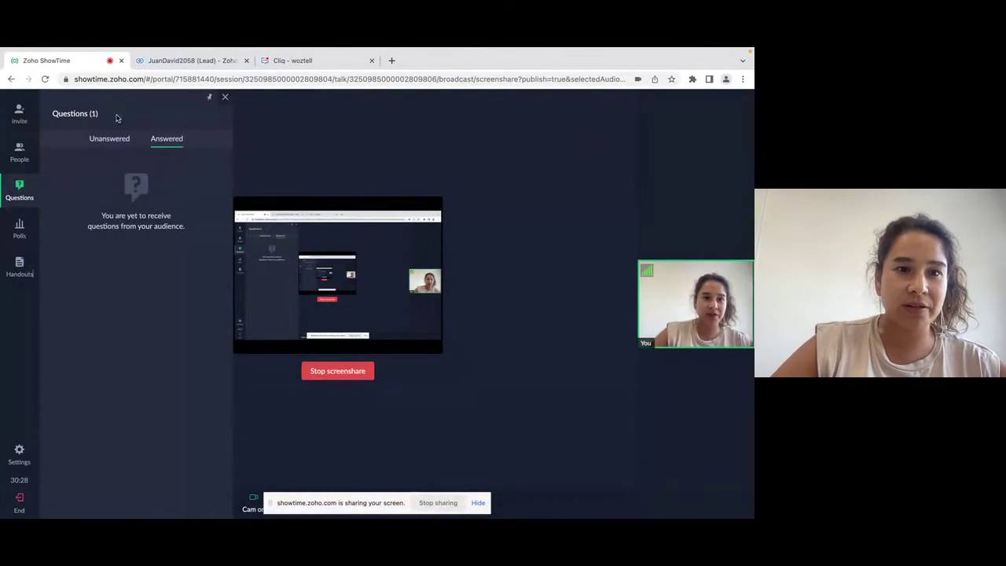
left_click(109, 138)
left_click(122, 309)
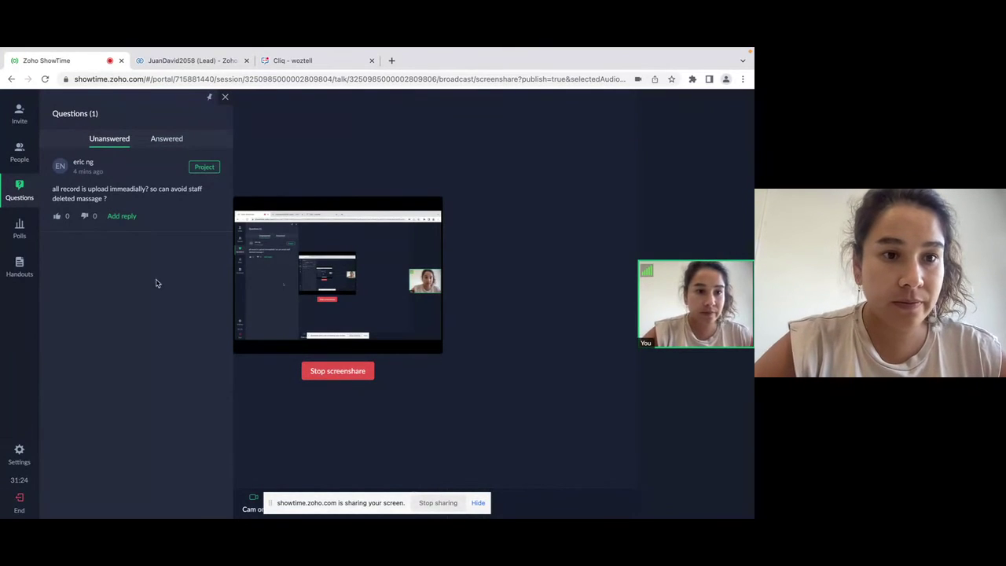
left_click(166, 140)
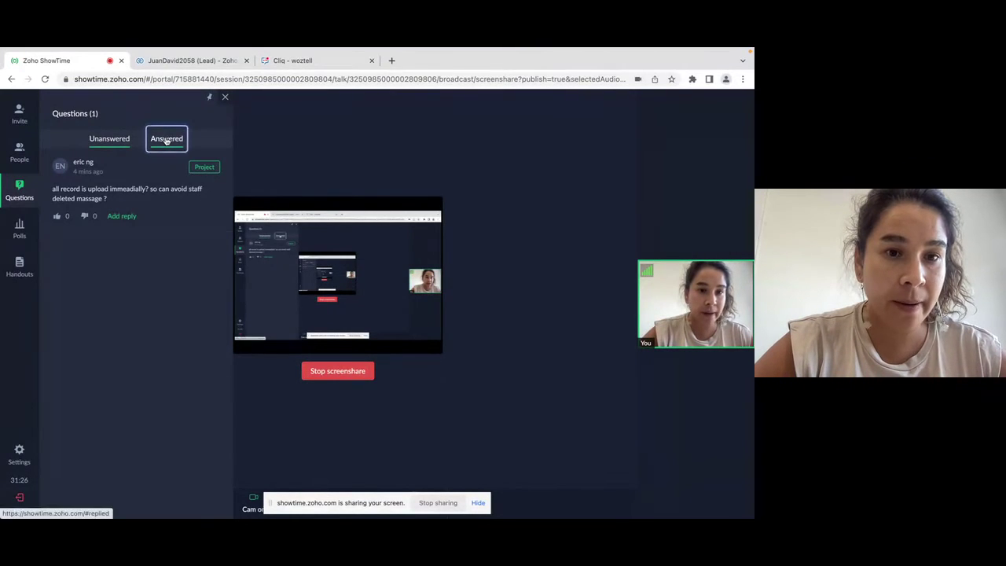
left_click(117, 140)
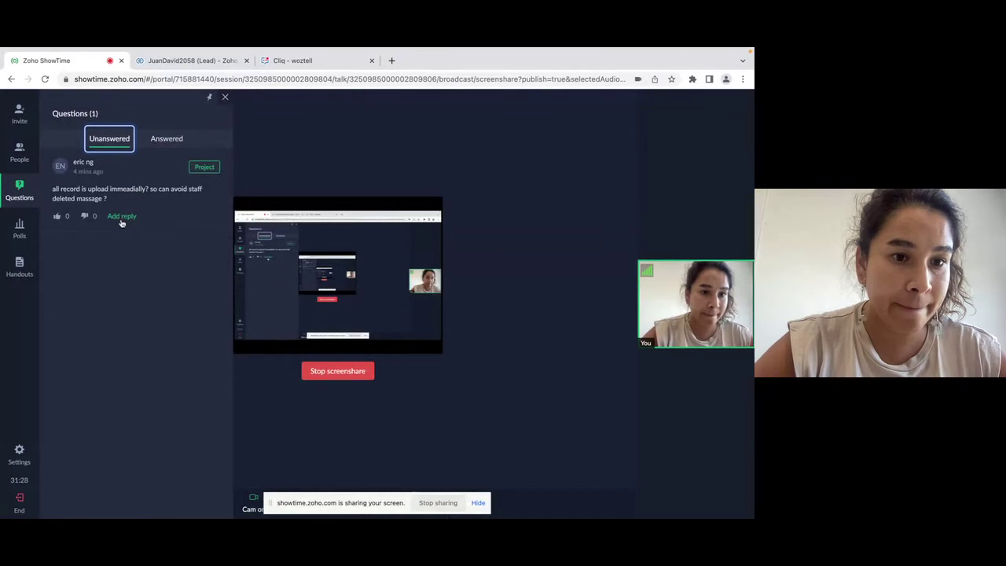
left_click(58, 218)
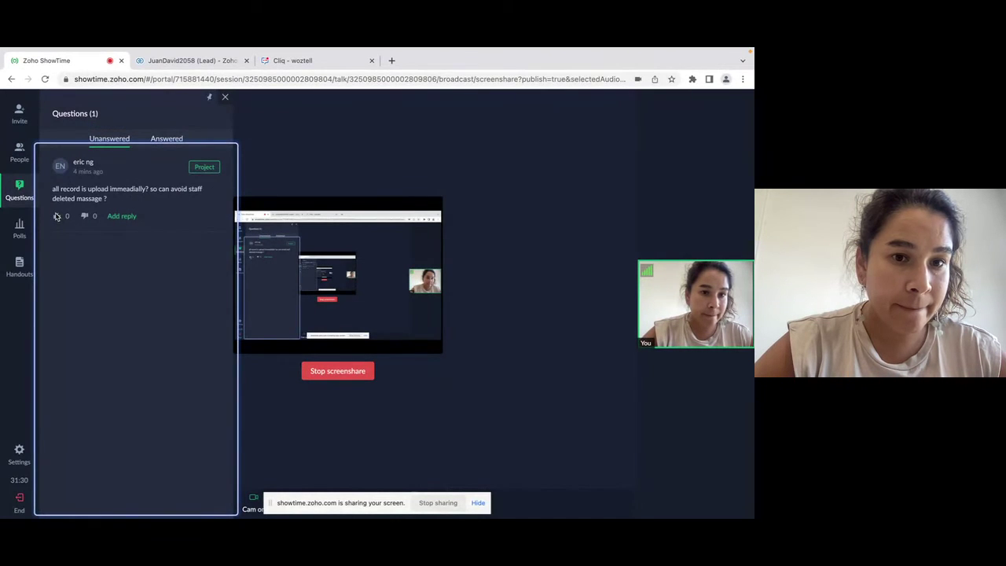
left_click(203, 168)
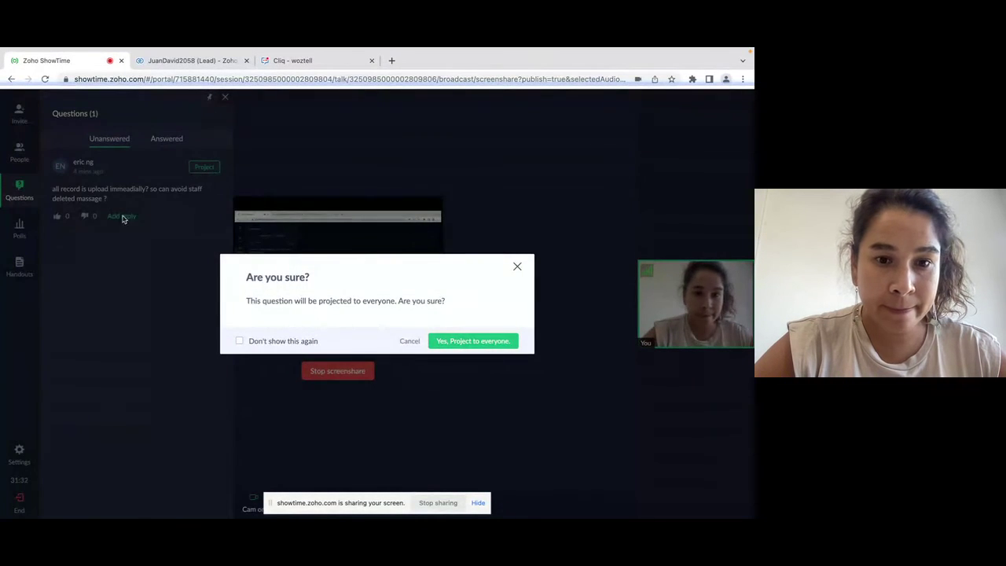
left_click(517, 266)
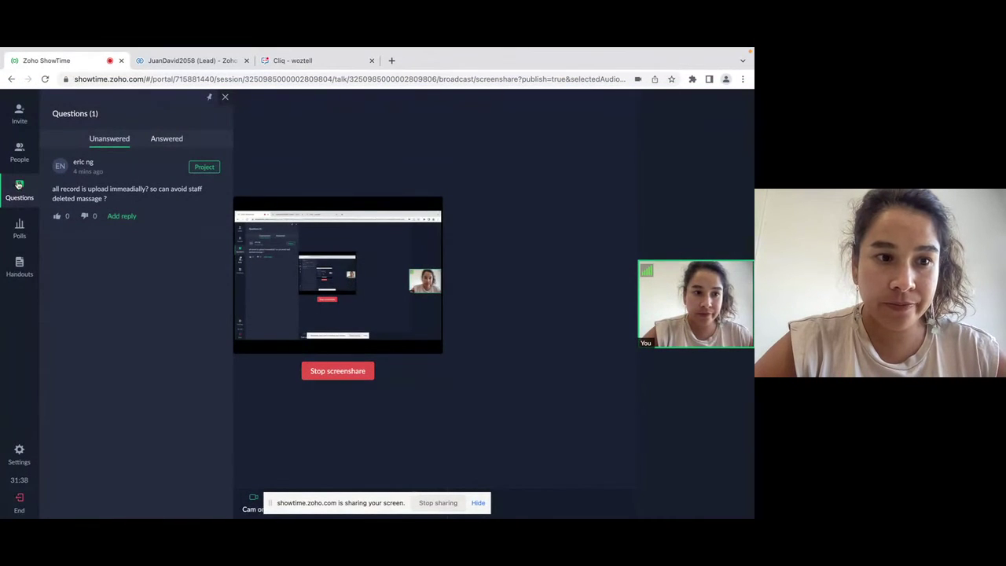
left_click(19, 185)
left_click(19, 186)
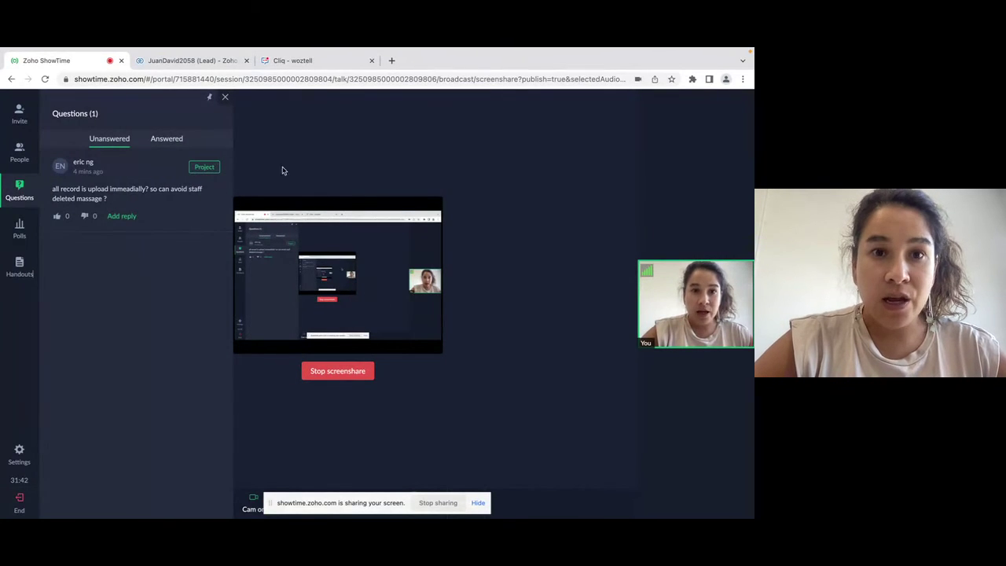
Check the customer's Cliq channel and CRM lead, switch to the demo account's leads list and bring up the WOZTELL platform dashboard.
left_click(314, 62)
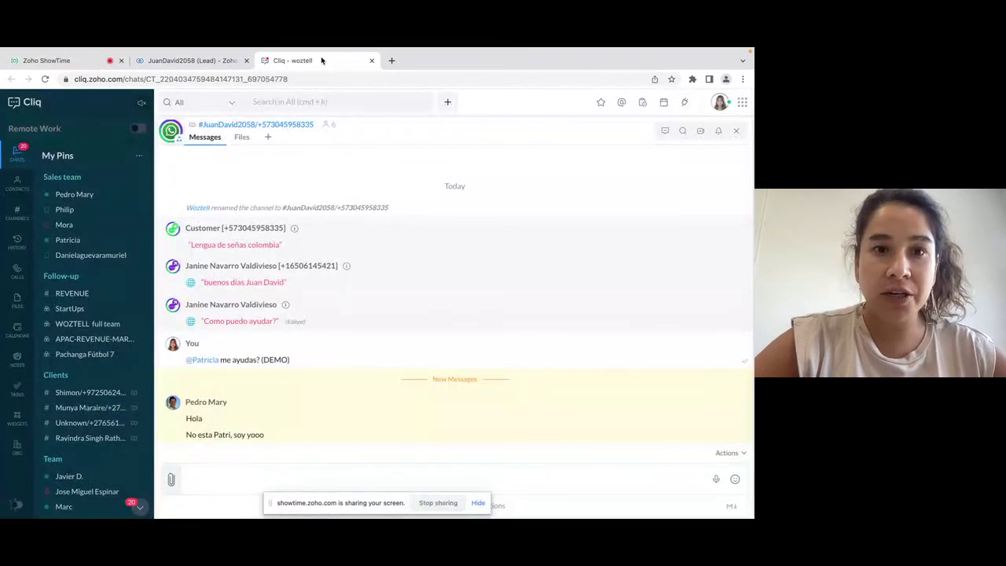
key("ctrl+shift+Tab")
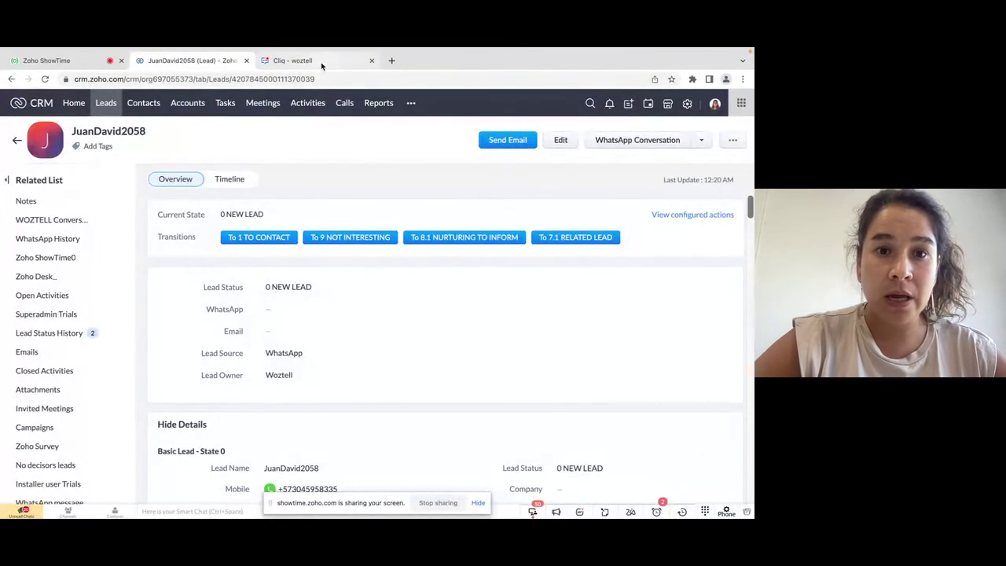
left_click(322, 66)
key("ctrl+Up")
left_click(462, 82)
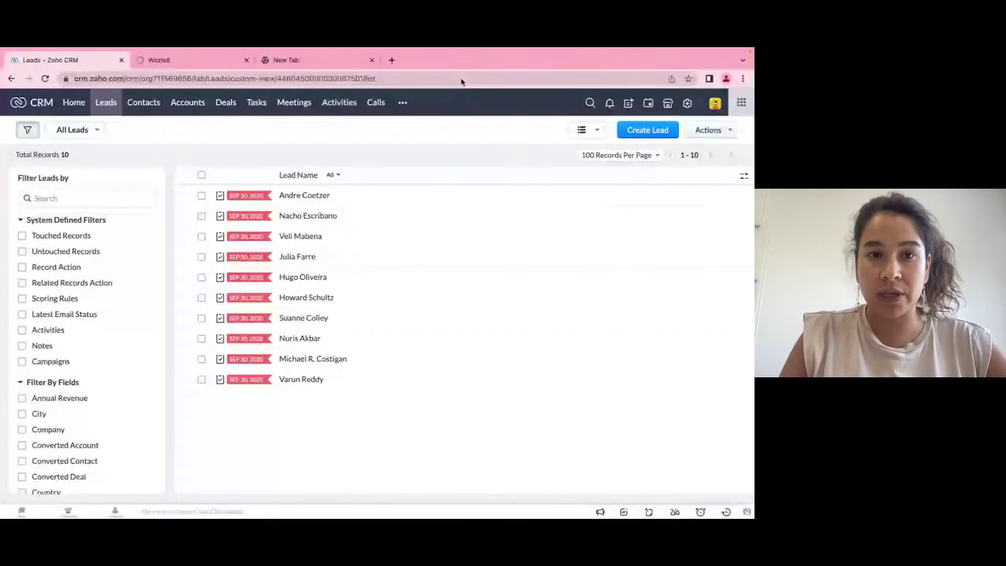
left_click(197, 61)
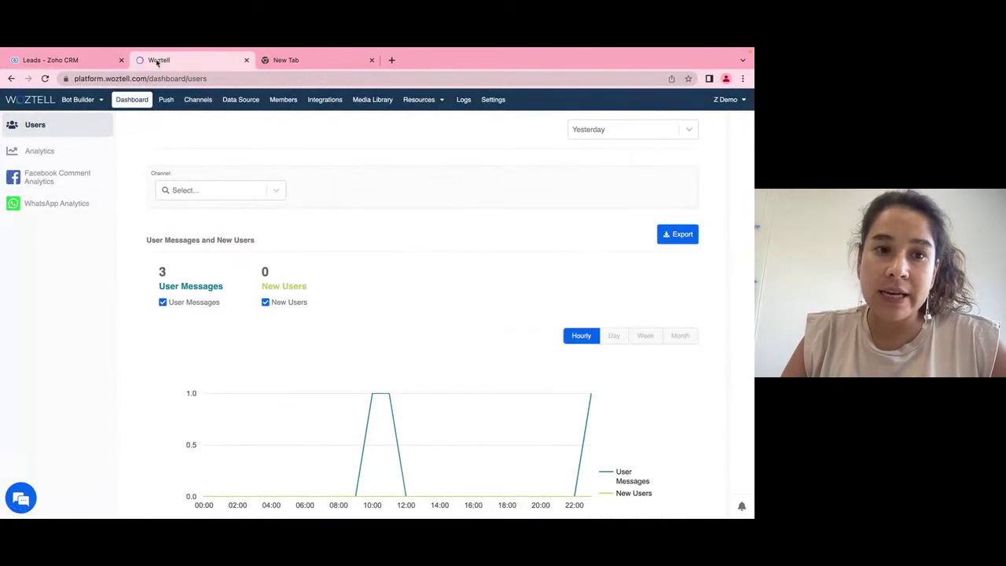
left_click(90, 62)
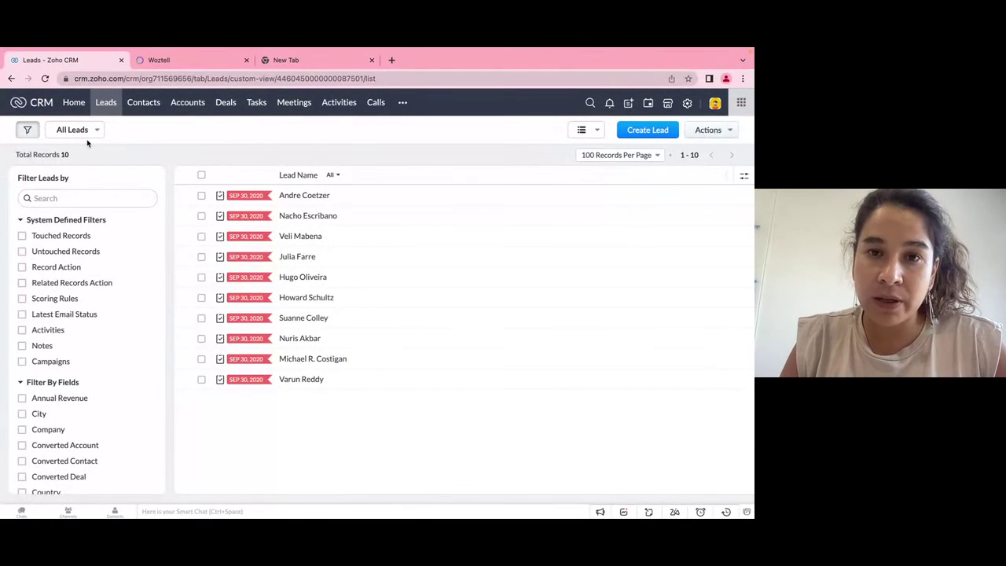
left_click(186, 64)
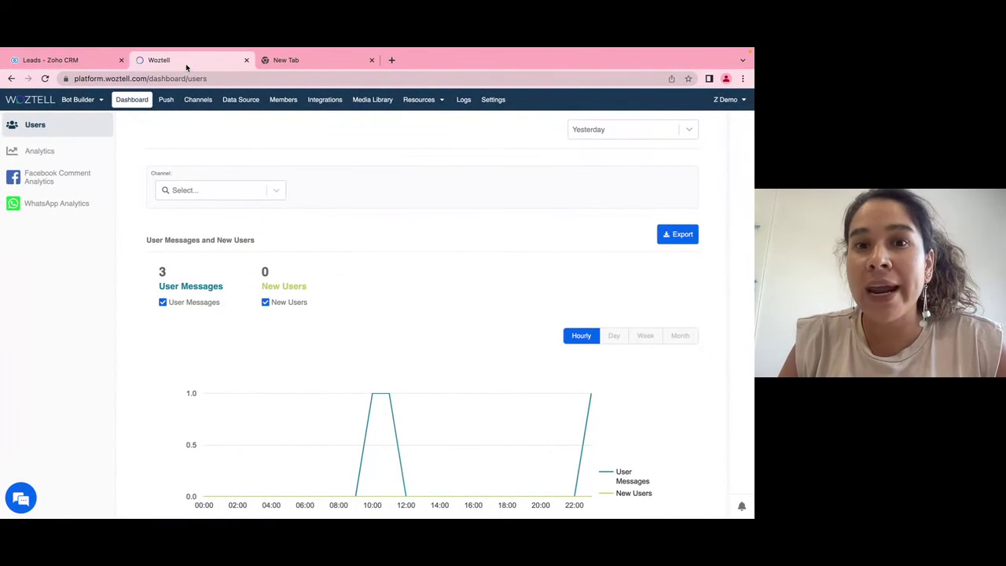
Look over the WOZTELL platform's Bot Builder trees, user dashboard, Push audiences and connected Channels.
left_click(79, 100)
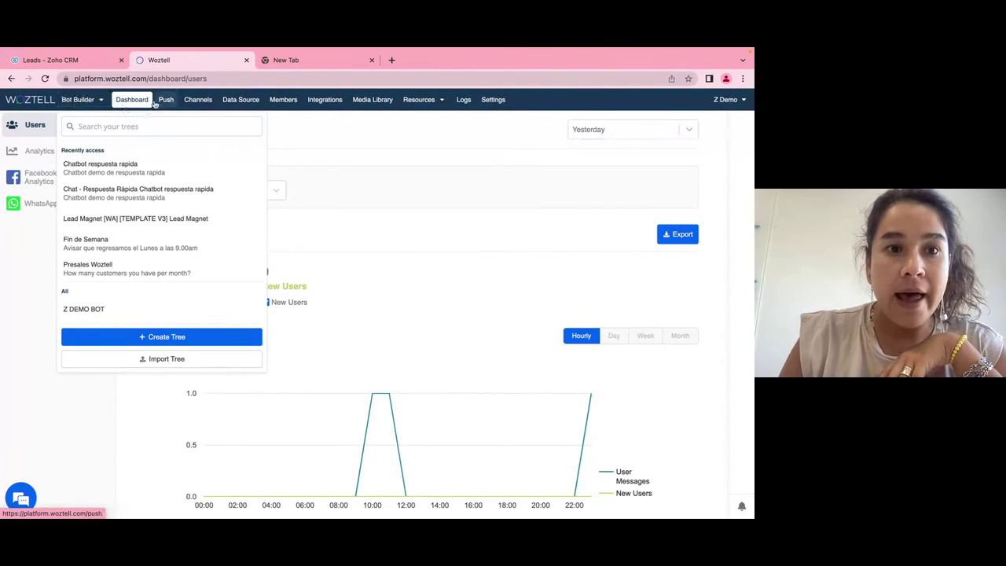
left_click(132, 99)
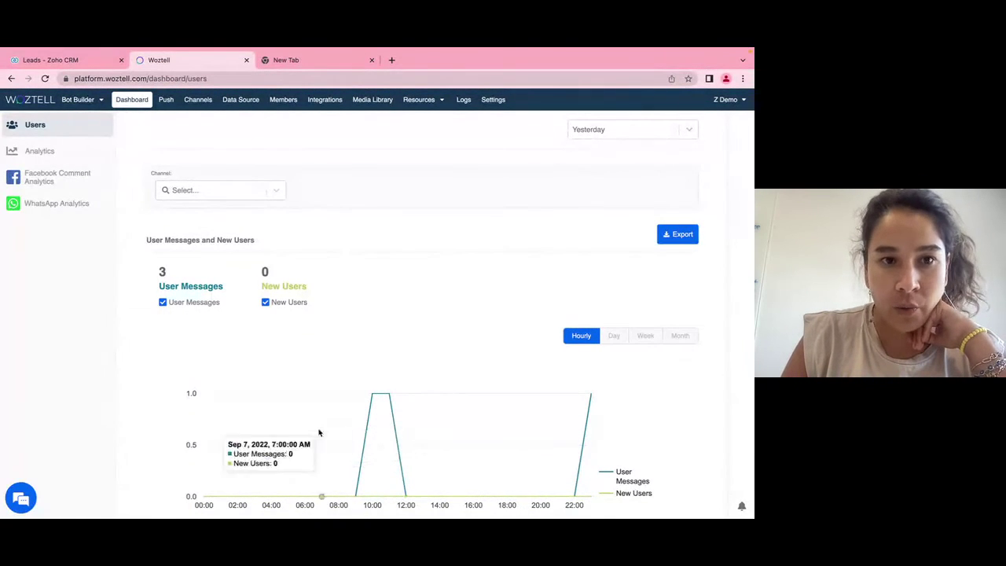
left_click(166, 99)
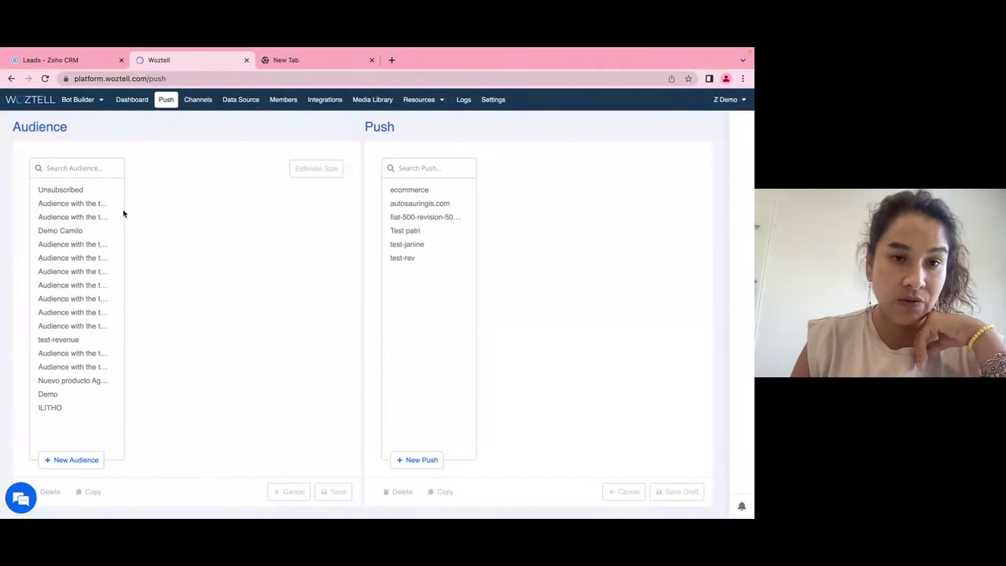
left_click(202, 100)
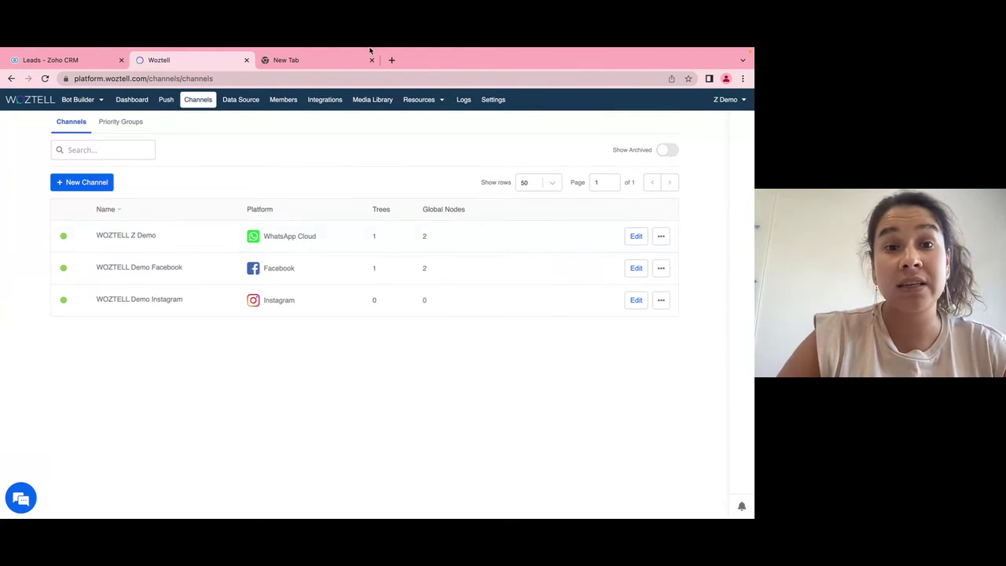
Open the woztell.com website in the empty browser tab.
left_click(336, 58)
type("woztell")
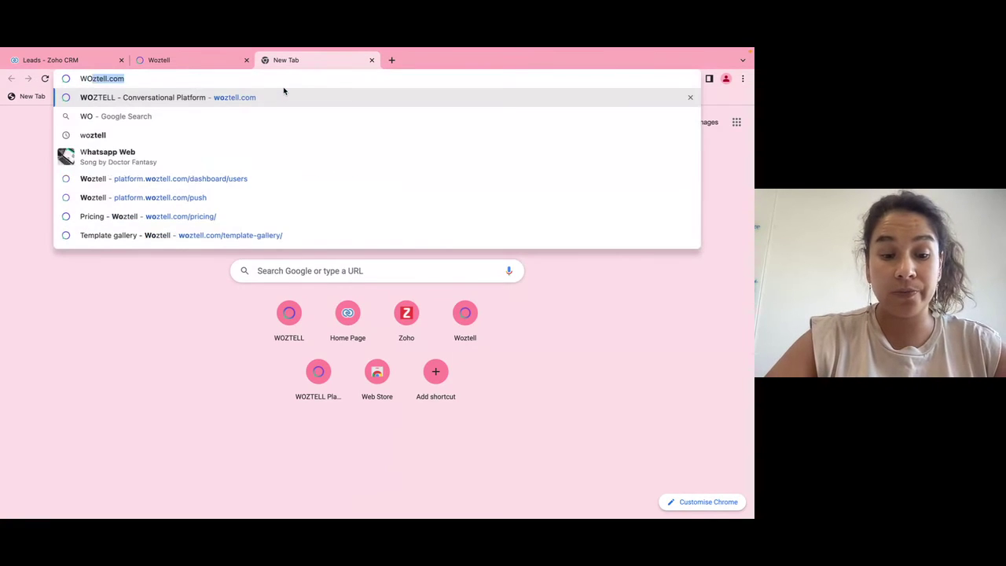
key("Return")
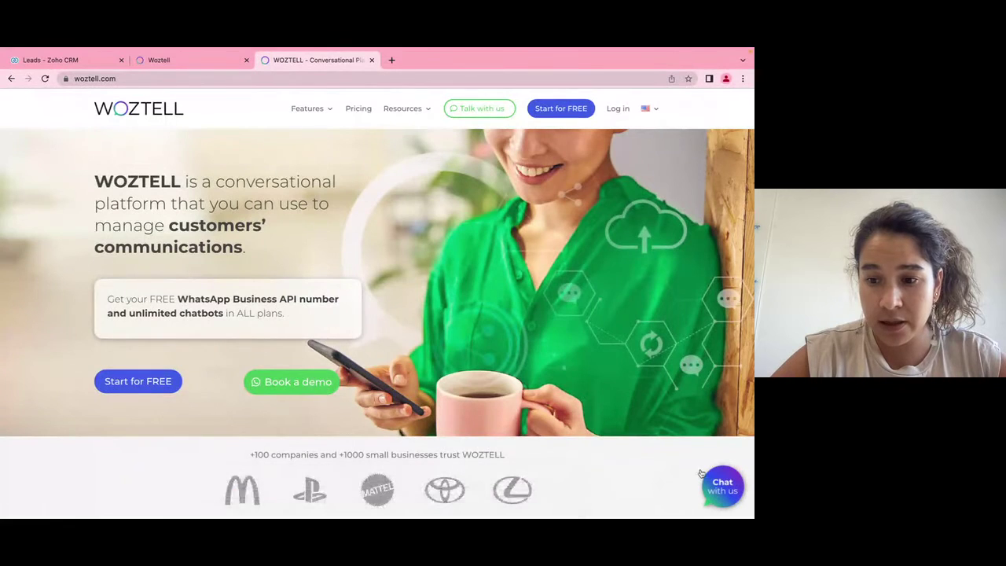
Open the website's chat, choose "I want to know more about WOZTELL" and request a human with "I prefer to ask a human...".
left_click(730, 487)
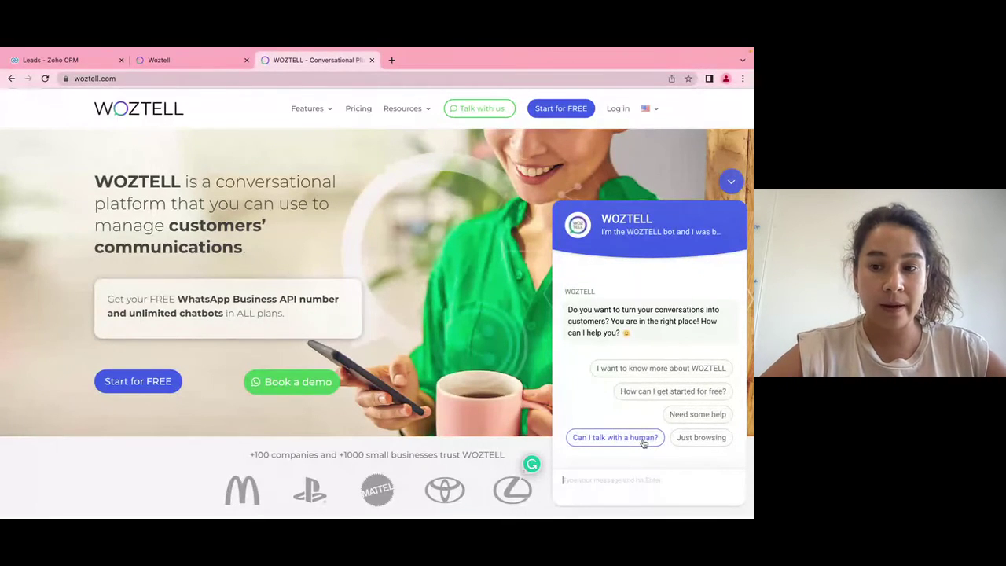
left_click(657, 369)
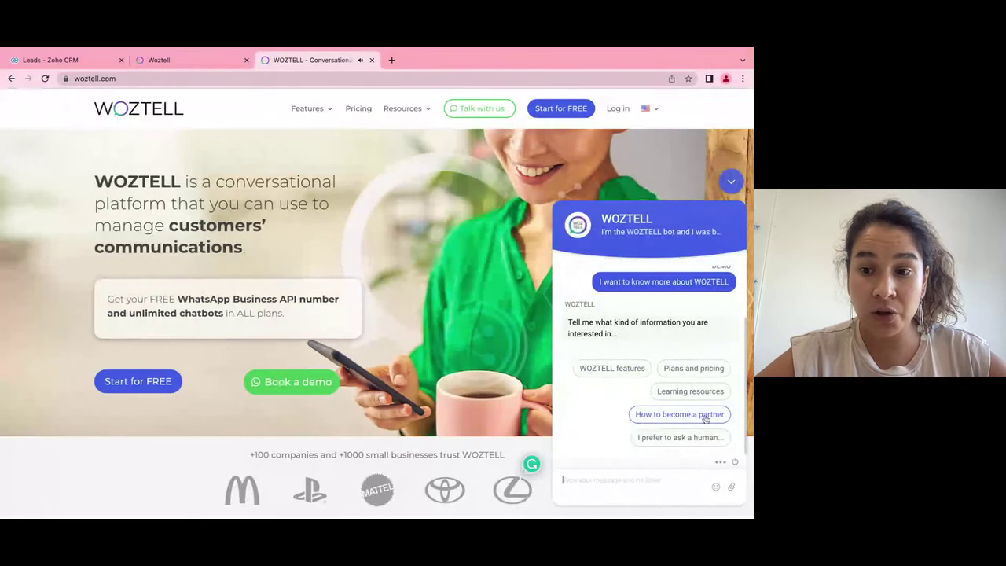
left_click(682, 438)
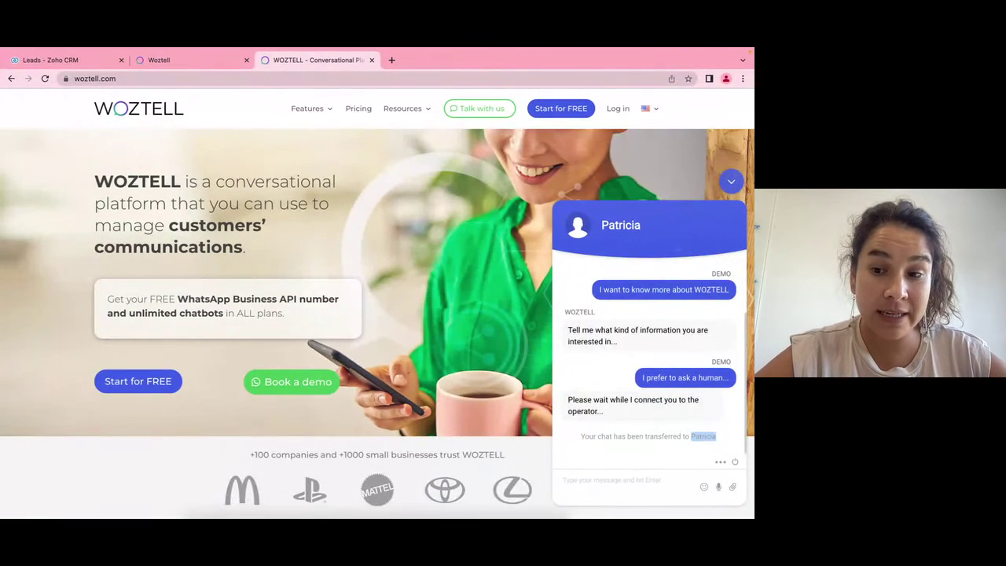
Switch to the Cliq app and look through the pinned chats and conversations for the transferred website chat.
left_click(430, 495)
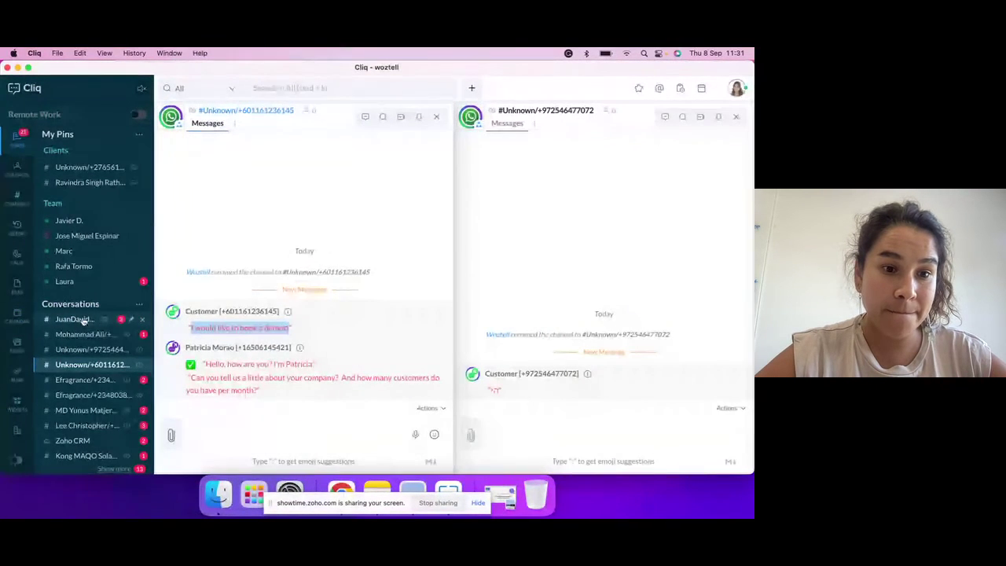
scroll(82, 323, "up", 3)
scroll(83, 322, "up", 2)
scroll(83, 323, "down", 5)
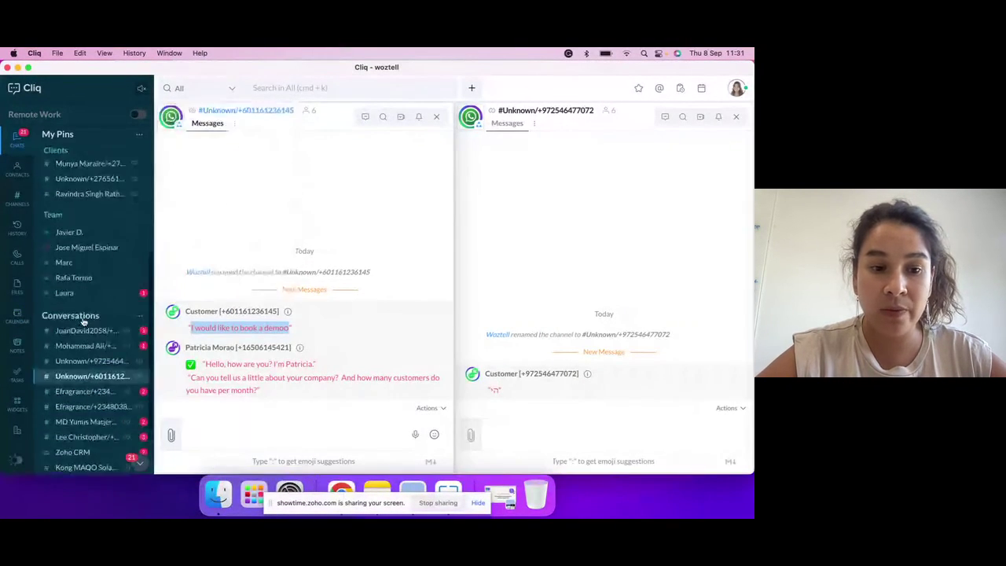
mouse_move(90, 298)
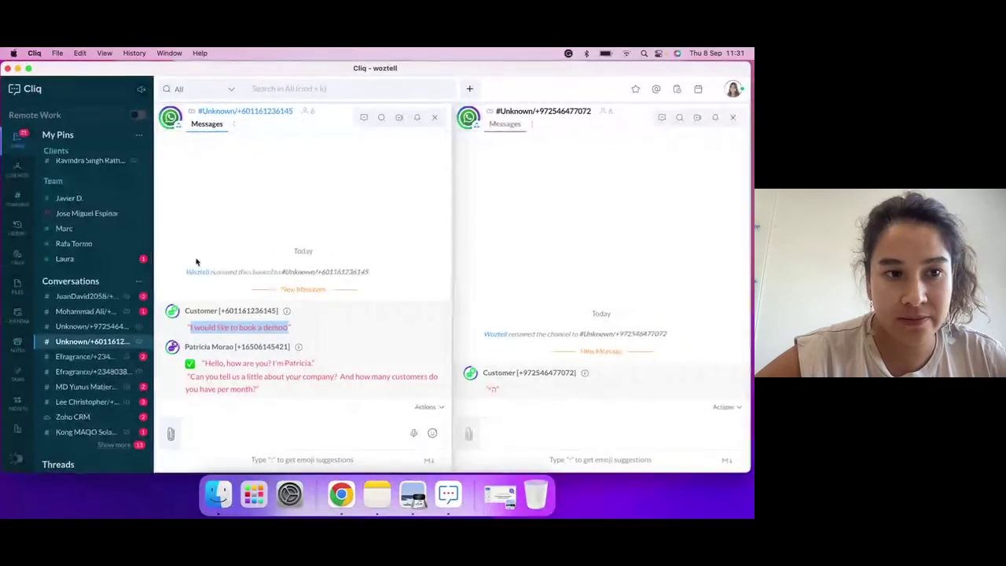
Return to the demo browser window and revisit the WOZTELL website, the platform's Channels page and the Zoho CRM leads list.
key("ctrl+Up")
left_click(382, 85)
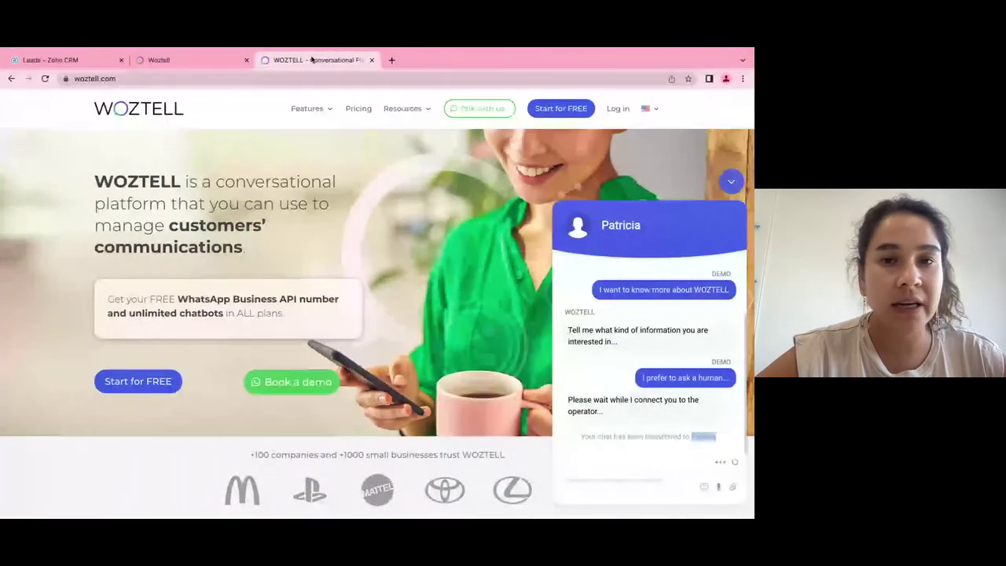
left_click(174, 59)
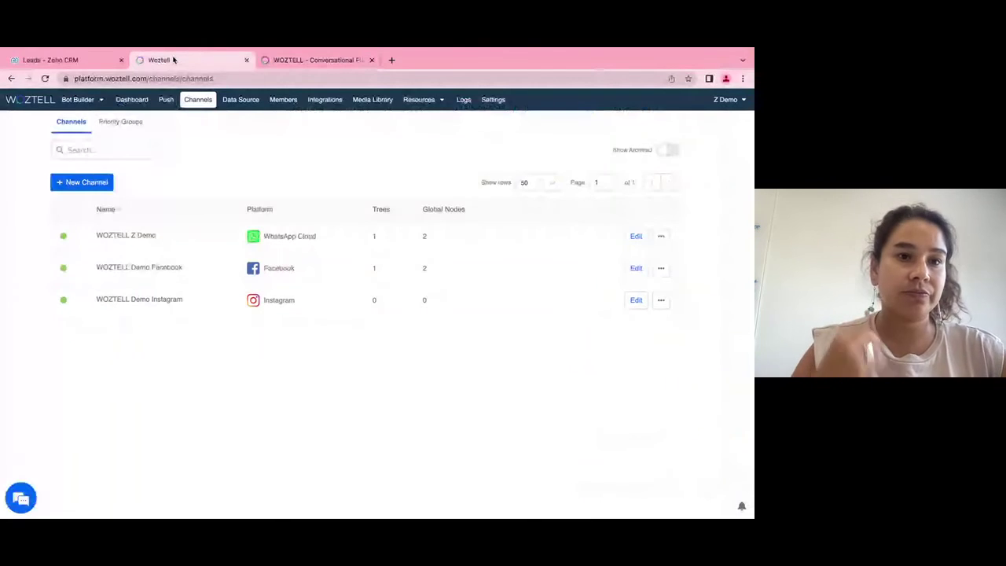
left_click(51, 59)
Switch to the browser window with the web version of Cliq and bring up the Zoho ShowTime session.
key("ctrl+Up")
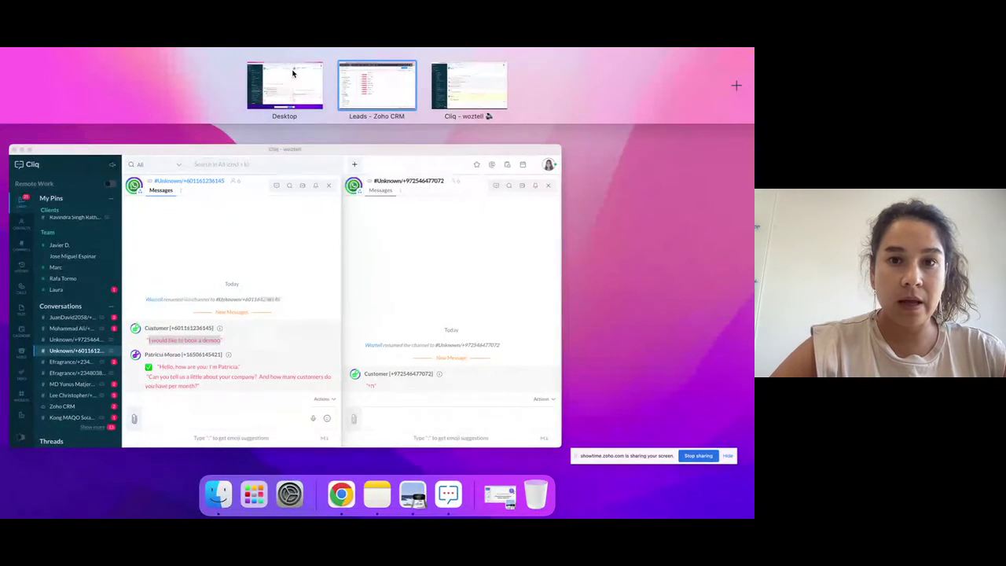
left_click(293, 73)
key("ctrl+Up")
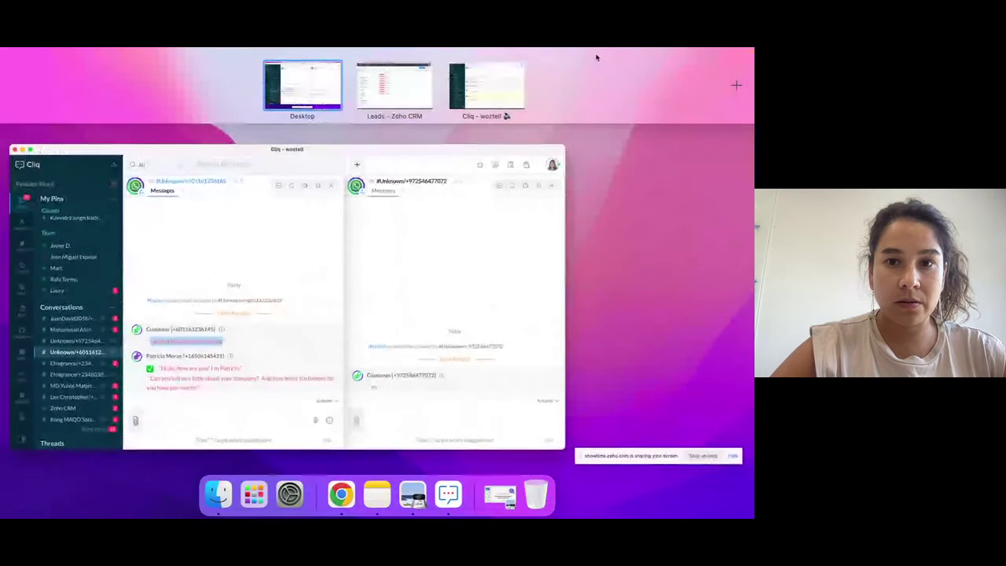
left_click(517, 81)
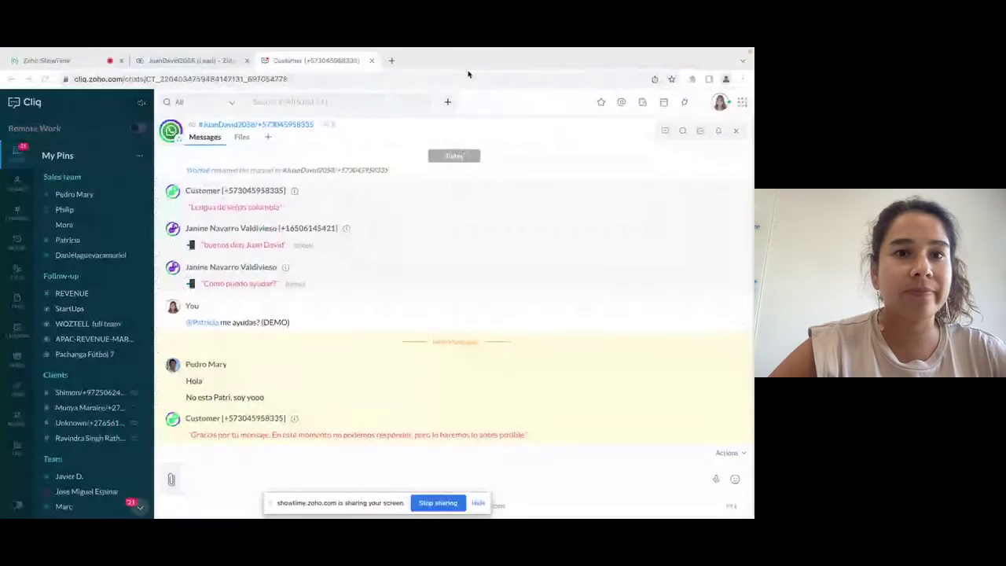
left_click(67, 61)
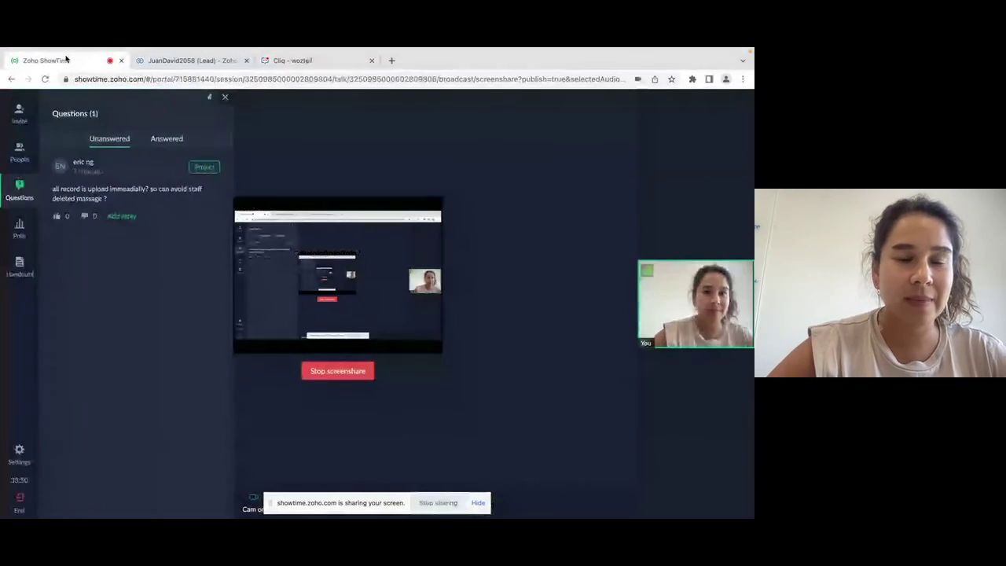
Close the session's audience questions, check the list of attendees and close it.
left_click(225, 97)
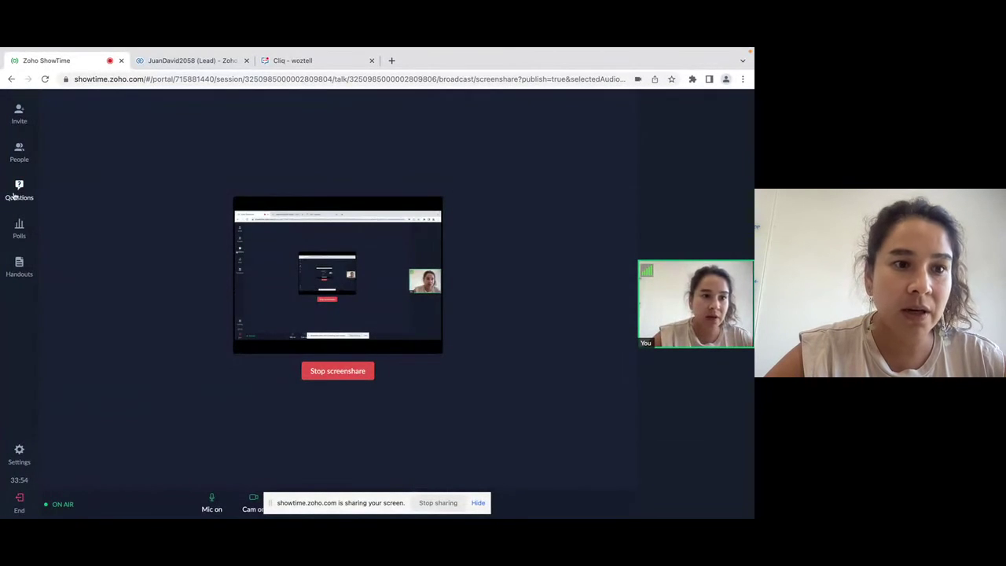
left_click(19, 149)
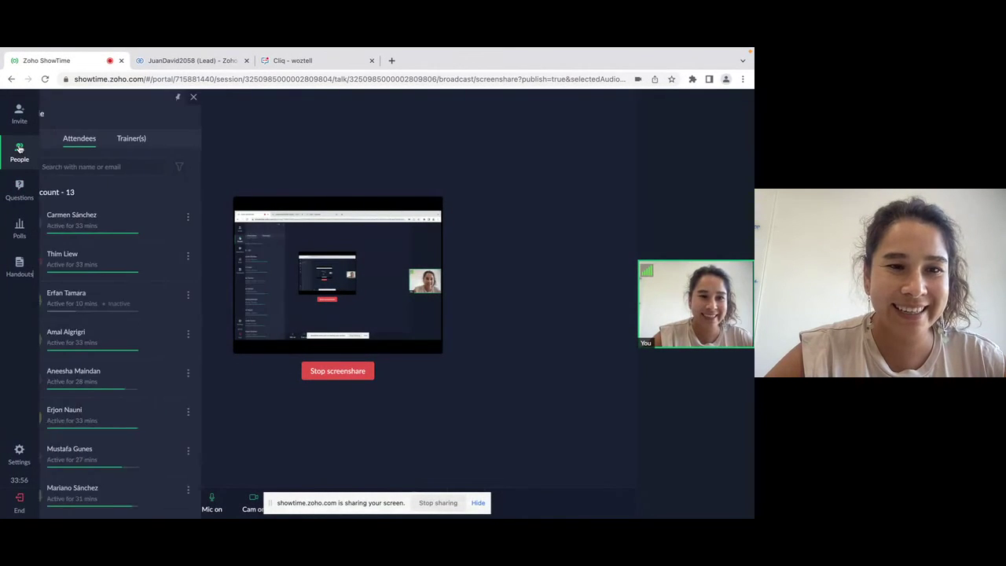
left_click(18, 149)
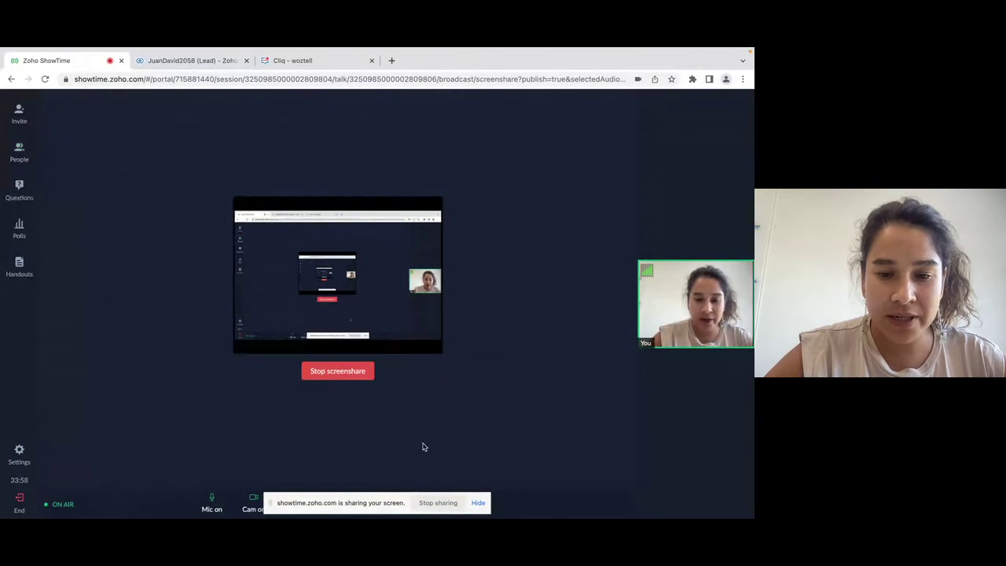